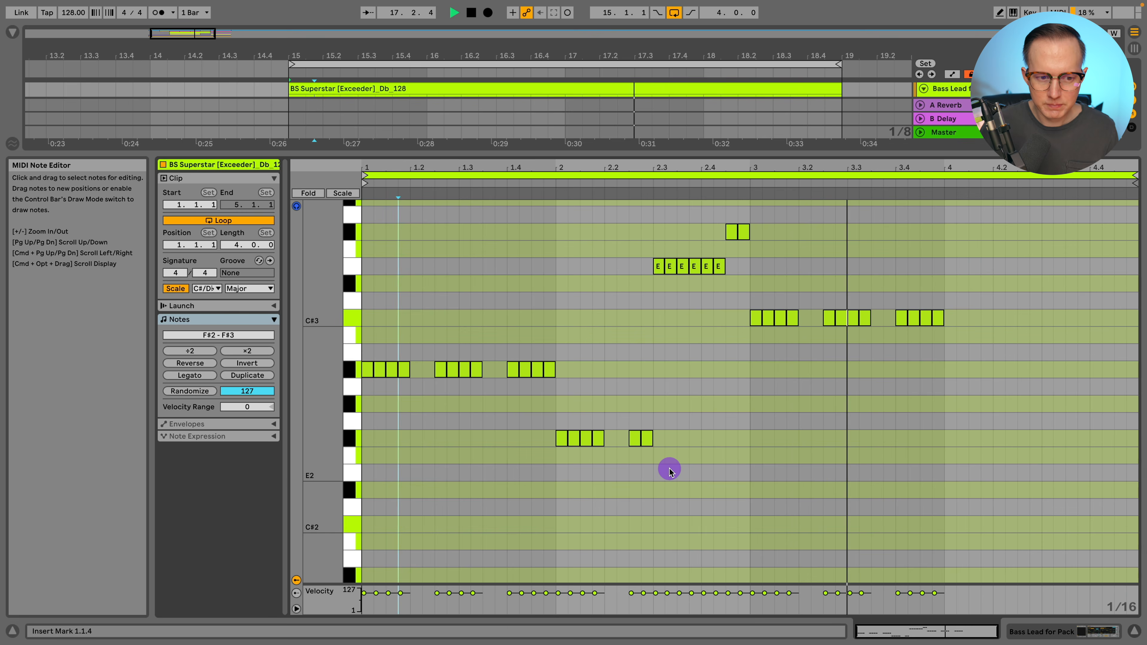
Stop playback
key("space")
left_click(1083, 633)
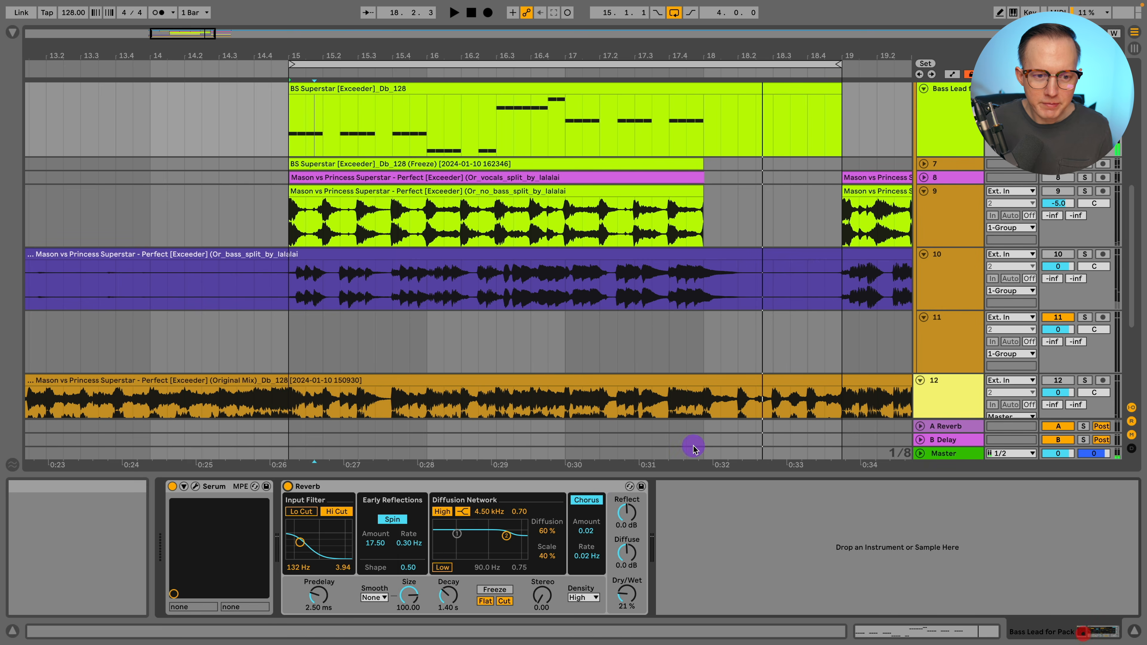
scroll(579, 367, "up", 2)
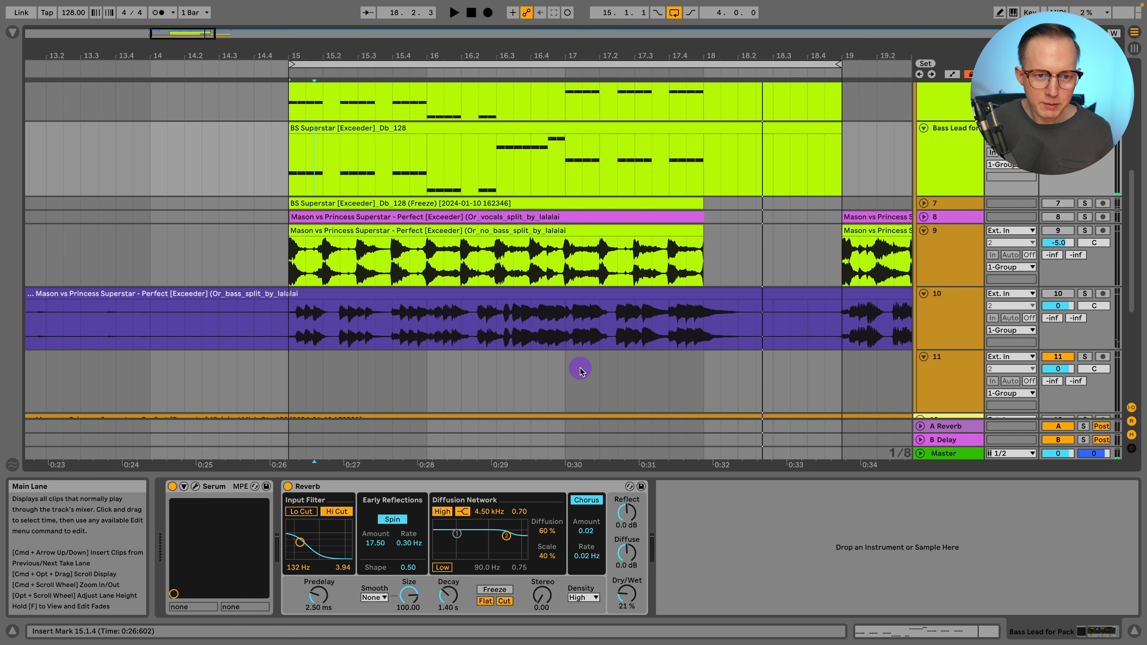
Open the bass lead track's Serum window to view its patch, then close it
left_click(195, 489)
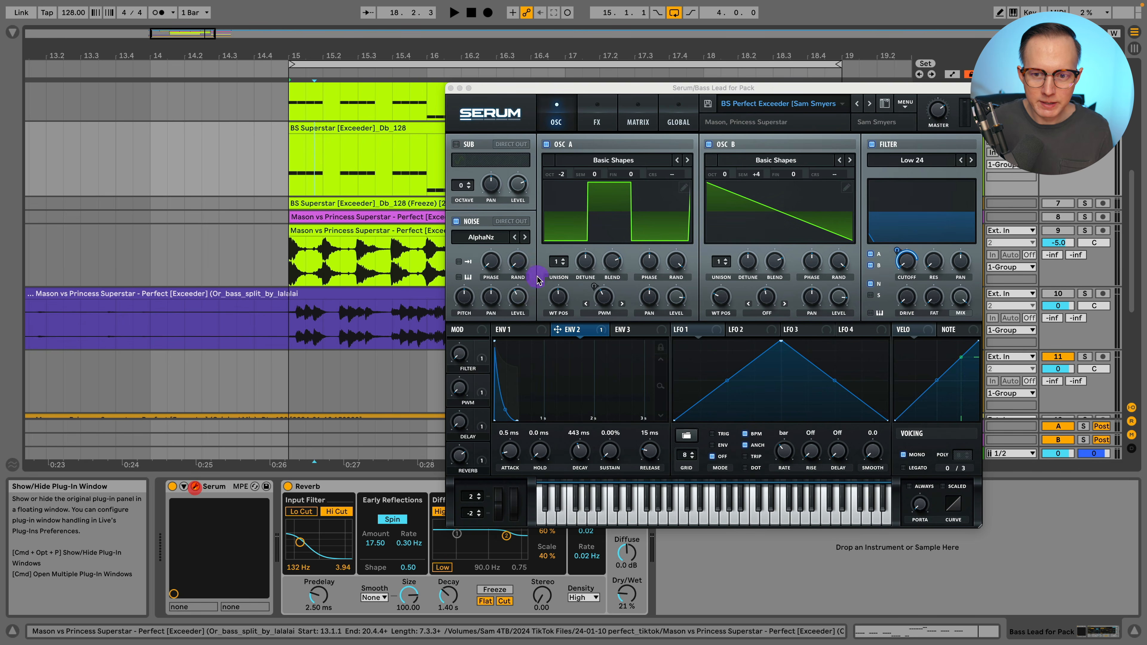
left_click_drag(686, 85, 461, 81)
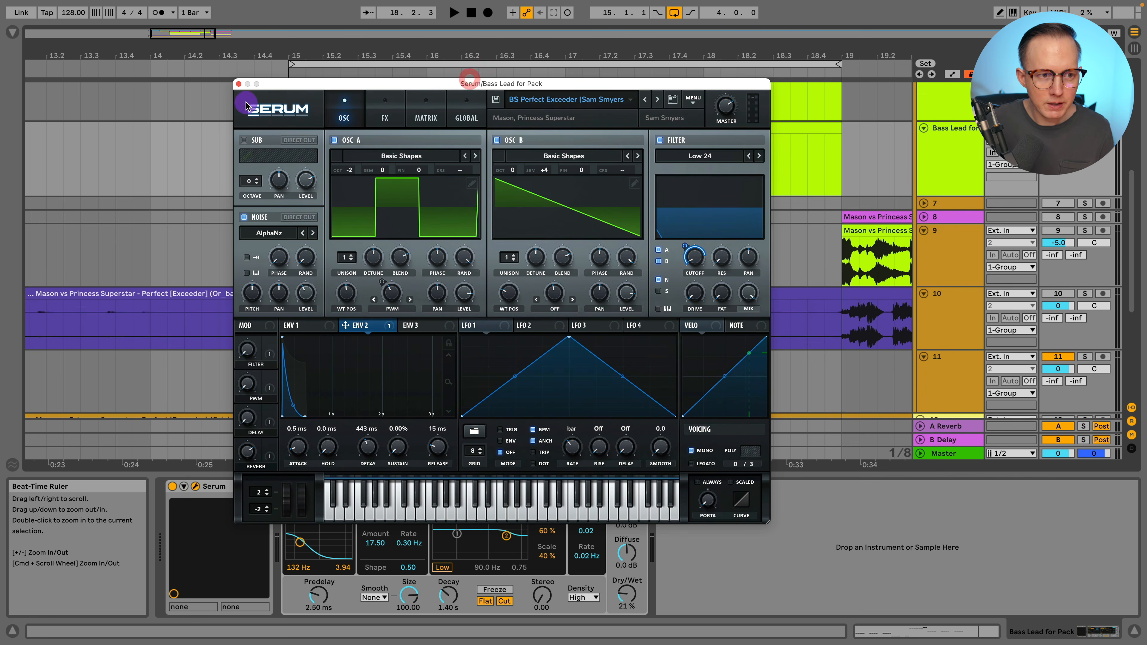
left_click(239, 84)
Select the Lead for Video track and set the loop region to span bars 15 to 18
scroll(935, 211, "up", 3)
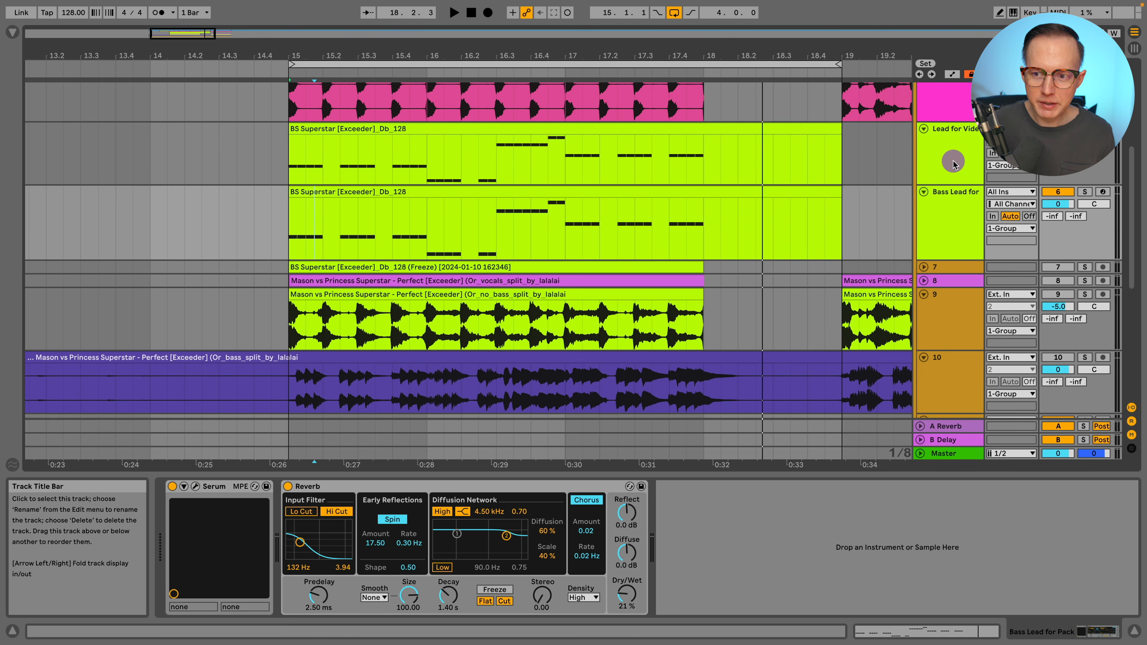
left_click(951, 155)
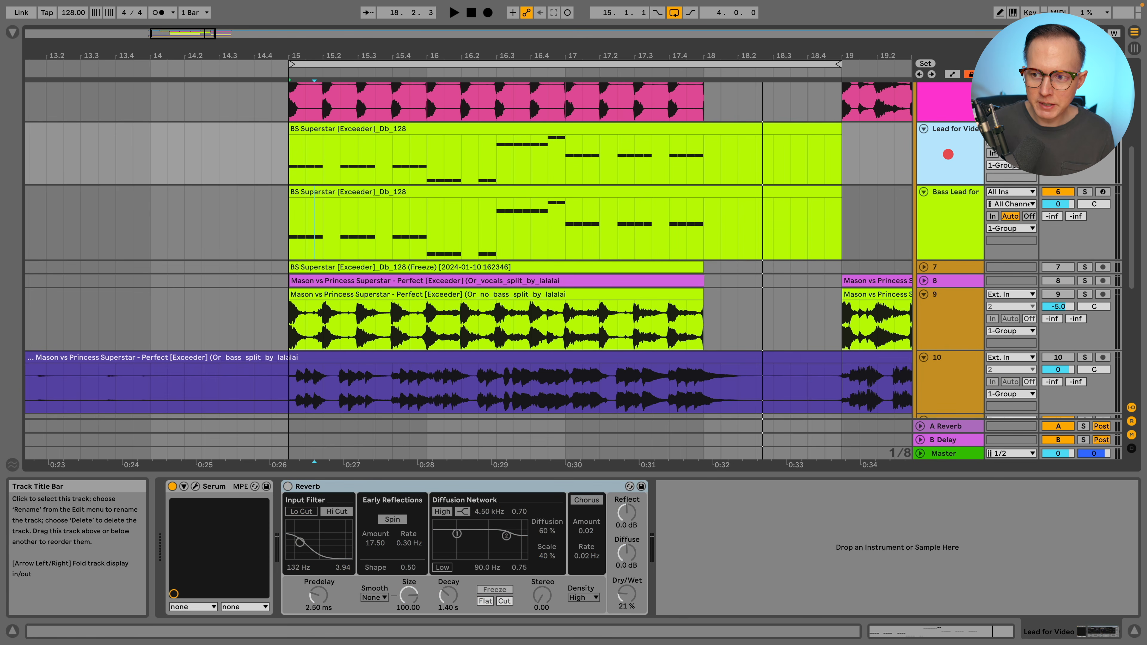
left_click(703, 151)
left_click_drag(838, 64, 703, 68)
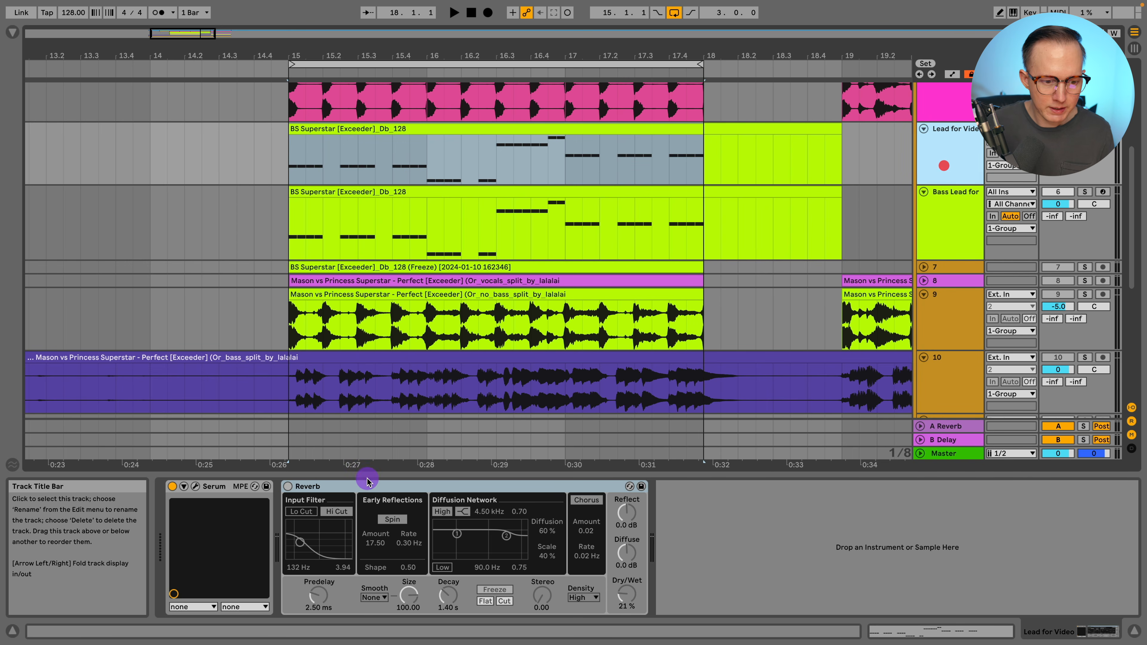
Open the Lead for Video track's Serum window and load the Init preset
left_click(195, 487)
left_click_drag(655, 95, 651, 71)
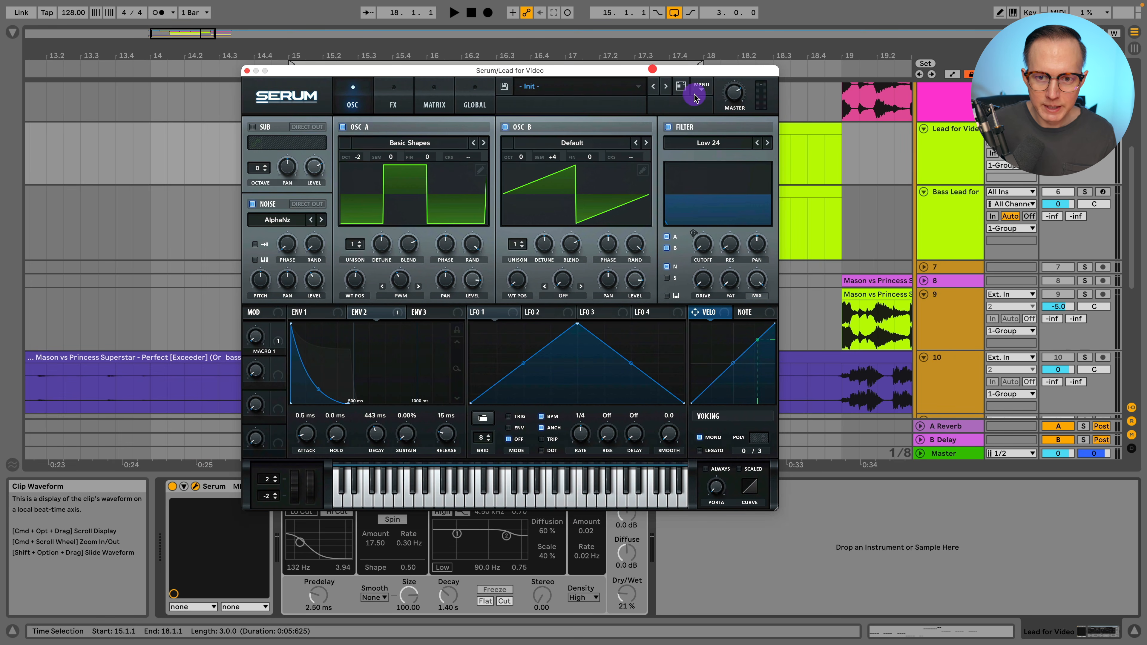
left_click(702, 86)
left_click(733, 162)
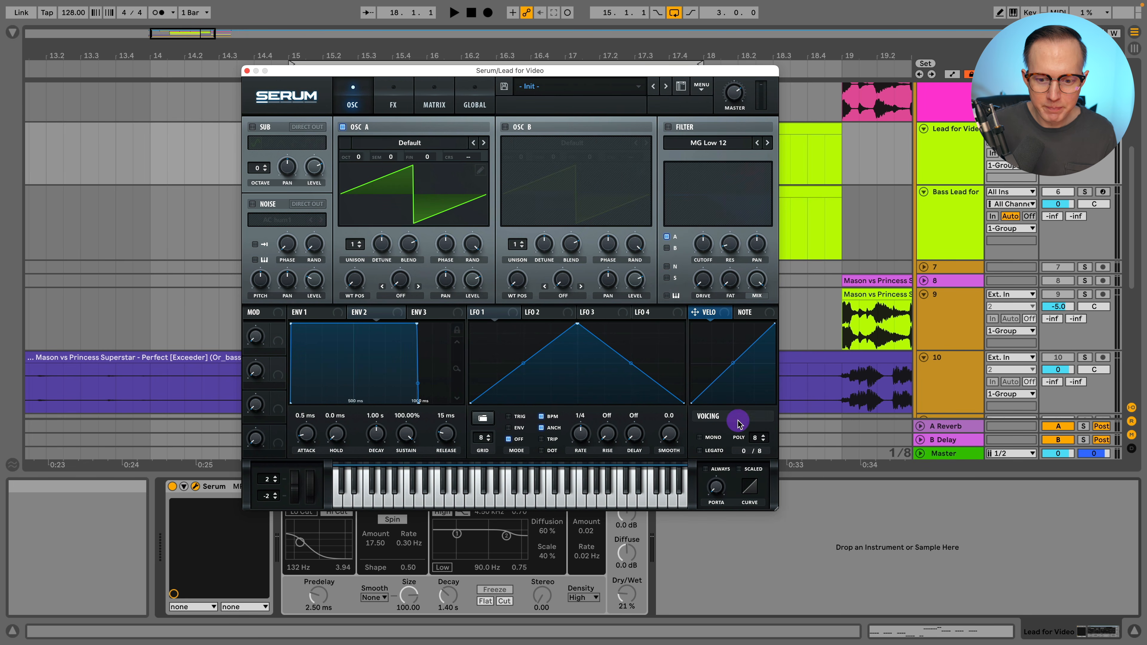
Load the Basic Shapes wavetable into OSC A and set its wavetable position to the square wave
left_click(410, 142)
mouse_move(401, 159)
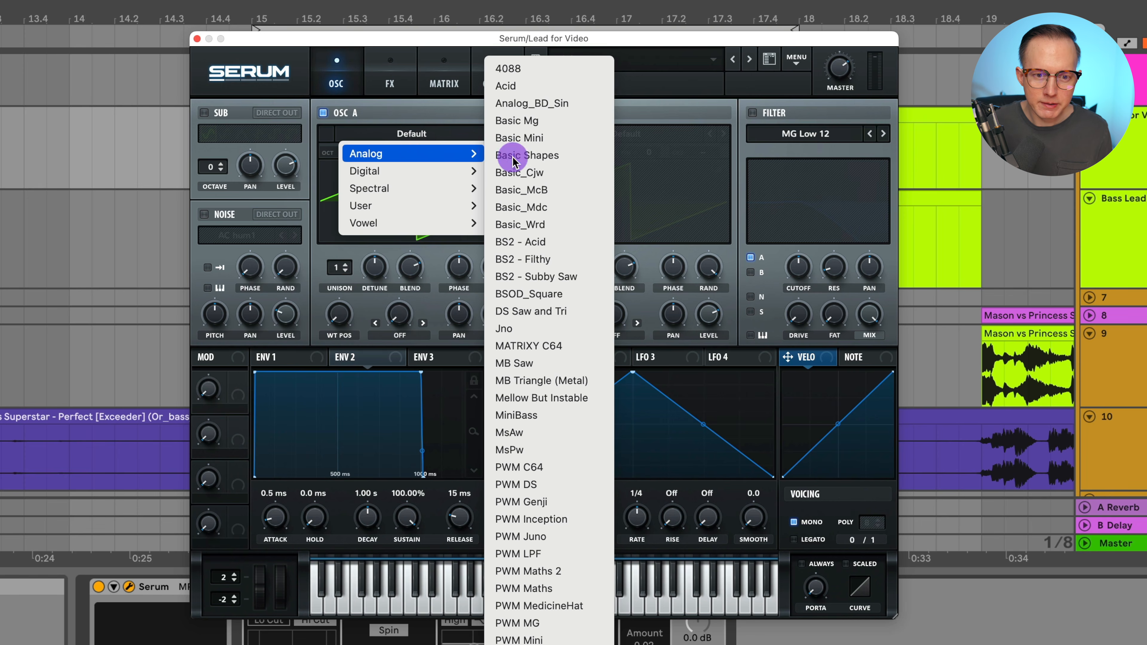
left_click(581, 162)
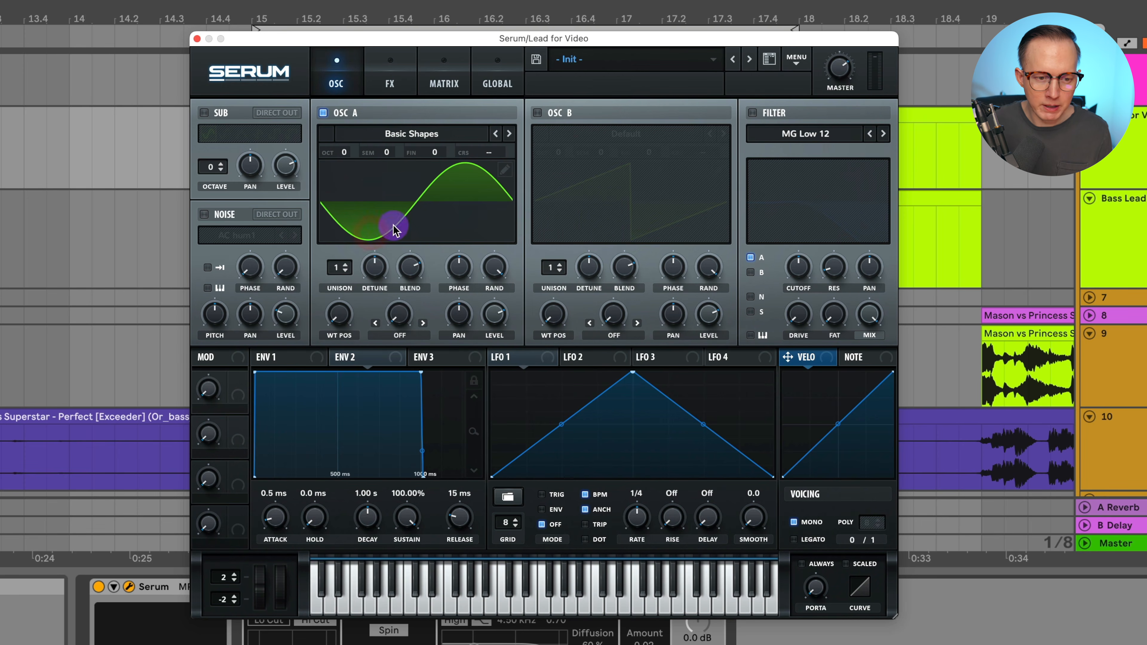
left_click_drag(339, 319, 366, 256)
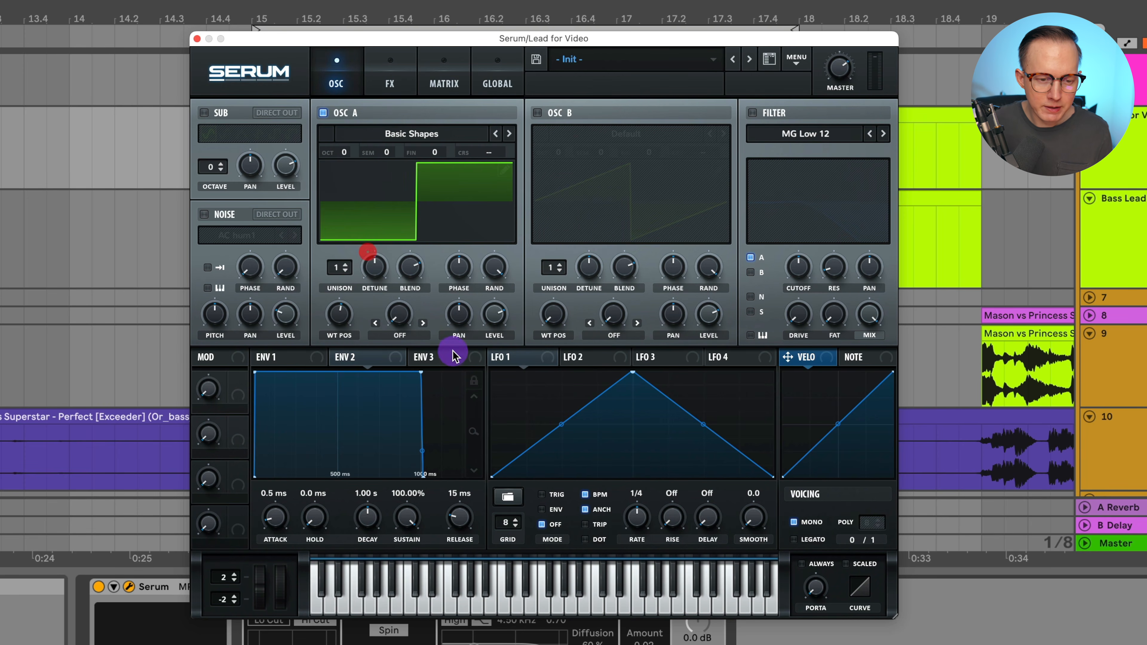
Set OSC A's warp mode to PWM and increase the pulse-width amount
left_click(400, 335)
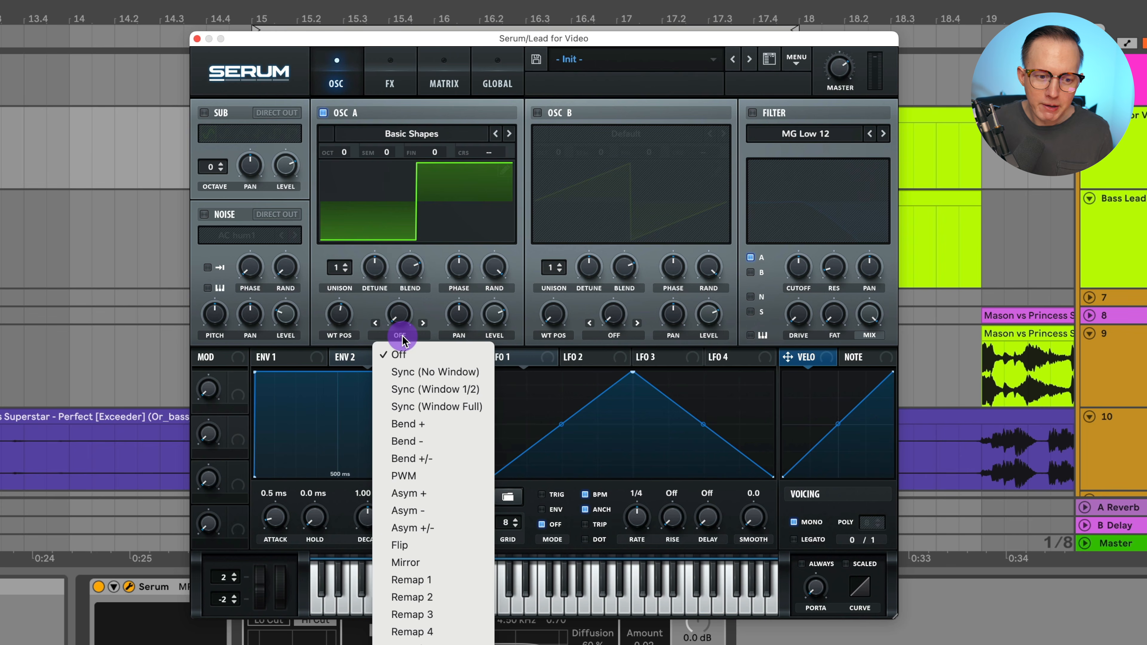
left_click(450, 476)
left_click_drag(397, 319, 427, 275)
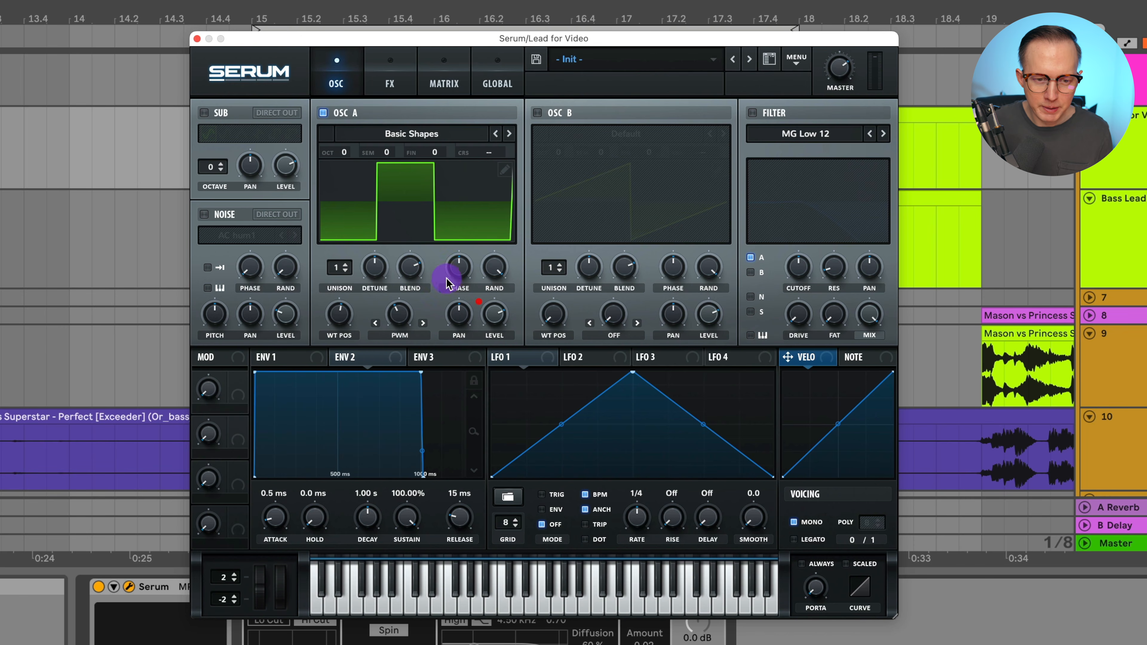
Adjust OSC A's level and set its octave to -2
left_click(501, 314)
left_click_drag(503, 294, 502, 298)
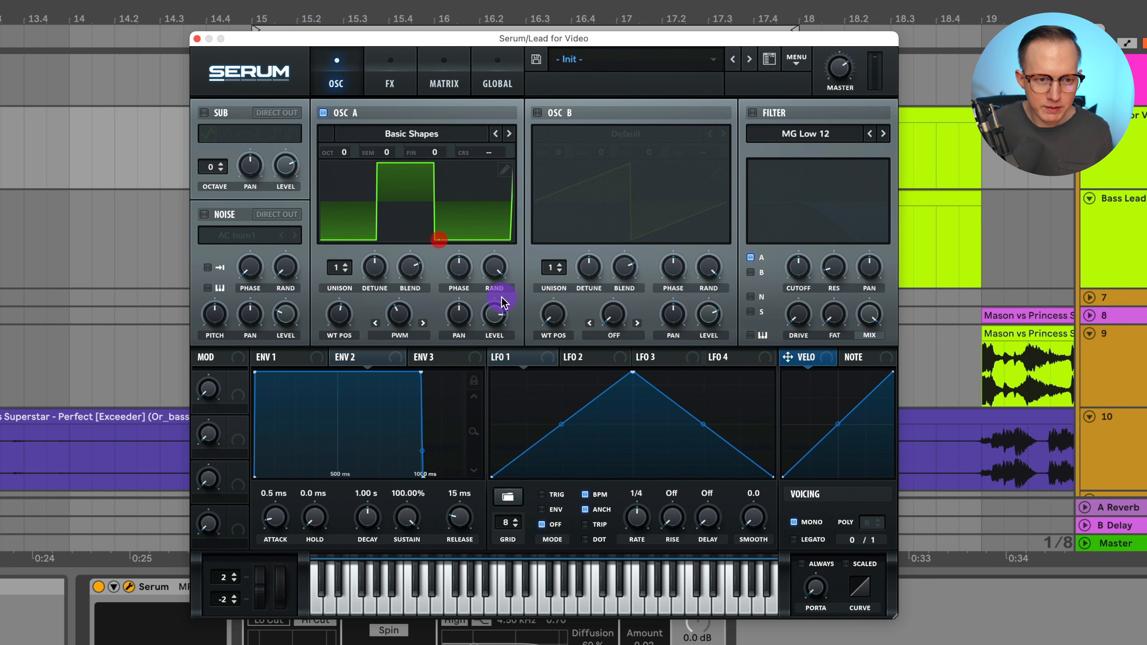
left_click_drag(344, 151, 353, 209)
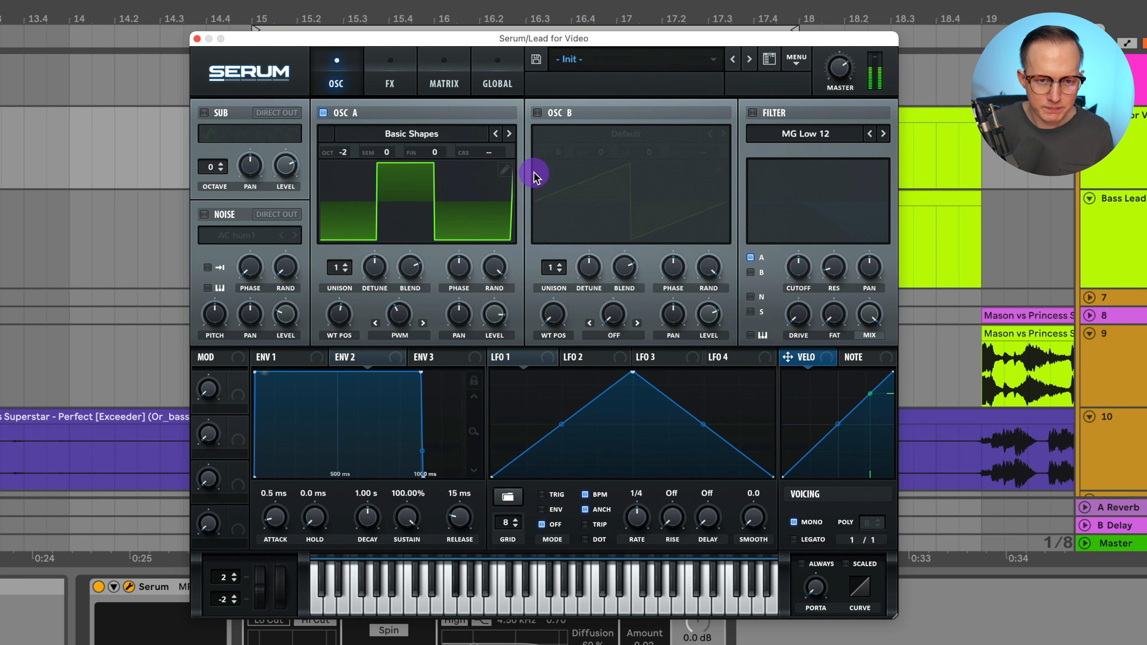
Enable OSC B, set its semitone to +4, and lower its level slightly
left_click(537, 113)
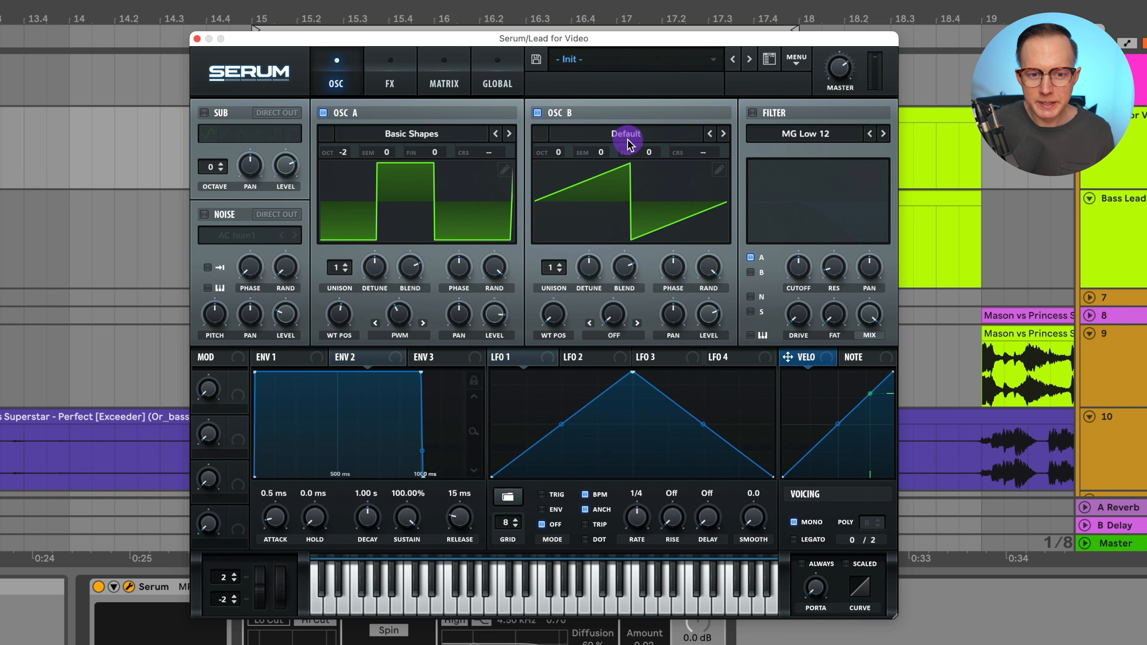
mouse_move(601, 156)
left_mouse_down()
mouse_move(610, 136)
mouse_move(618, 145)
left_mouse_up()
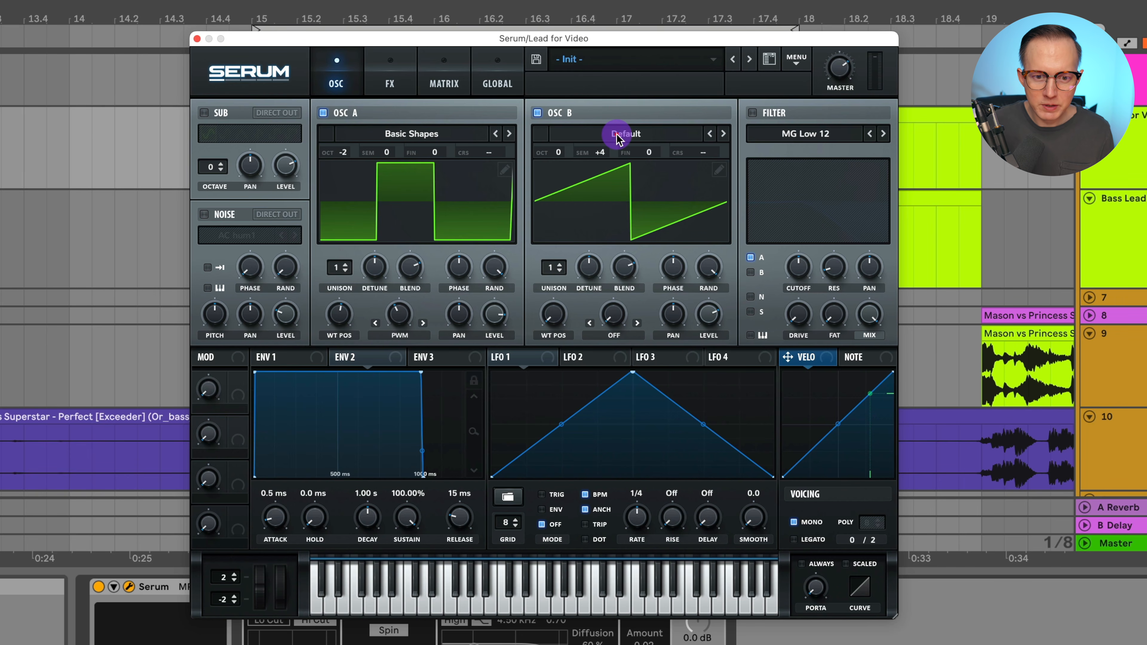
left_click_drag(711, 317, 713, 322)
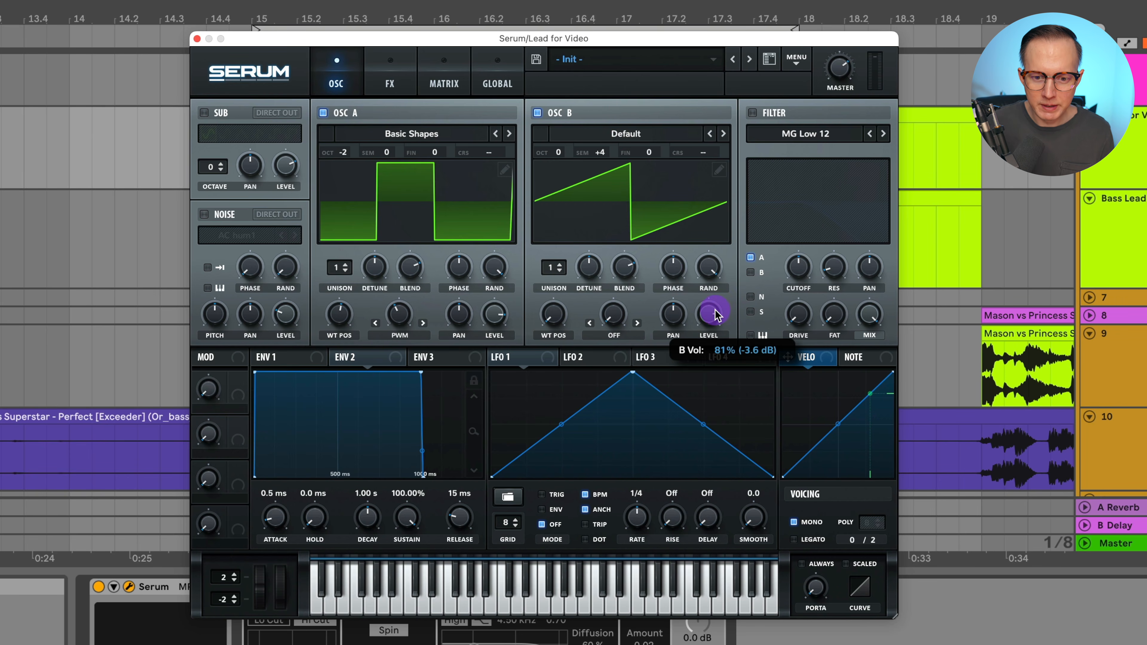
left_click_drag(718, 304, 716, 307)
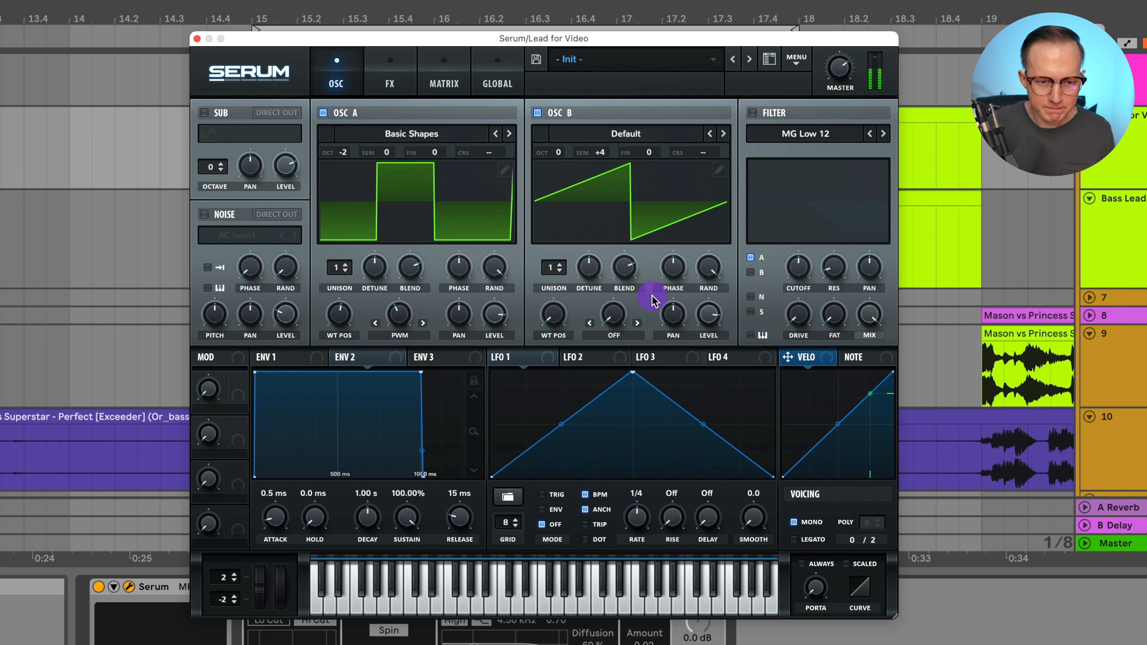
Enable the noise oscillator, load the AlphaNz sample, and set the noise level to about 35%
left_click(204, 214)
left_click(239, 245)
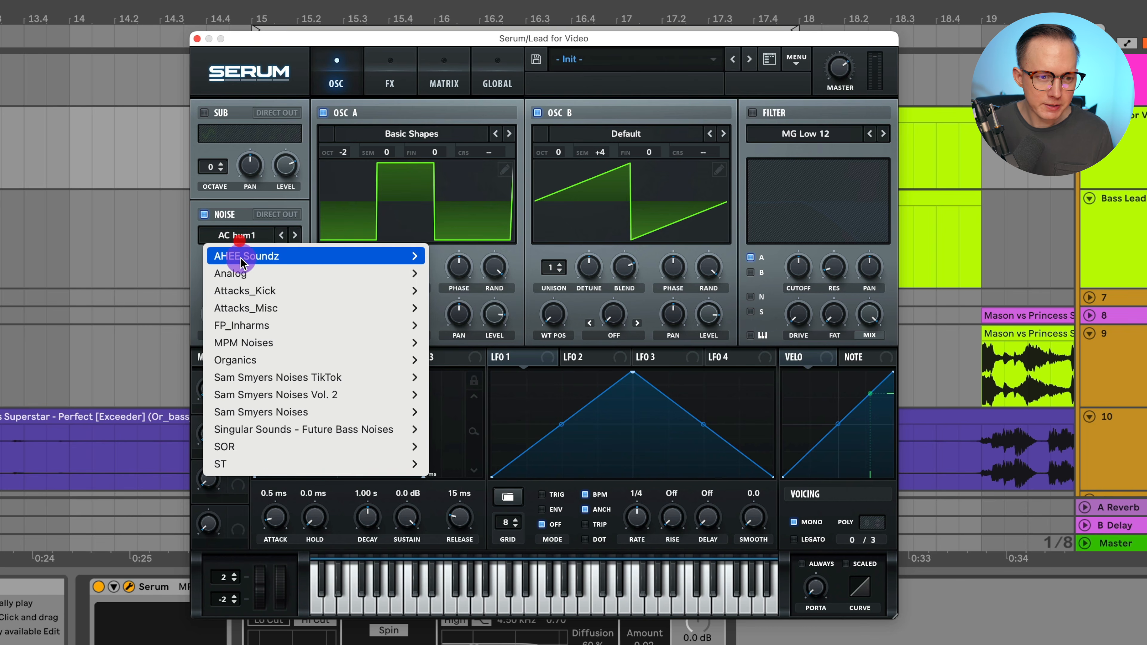
mouse_move(253, 267)
left_click(479, 275)
mouse_move(290, 326)
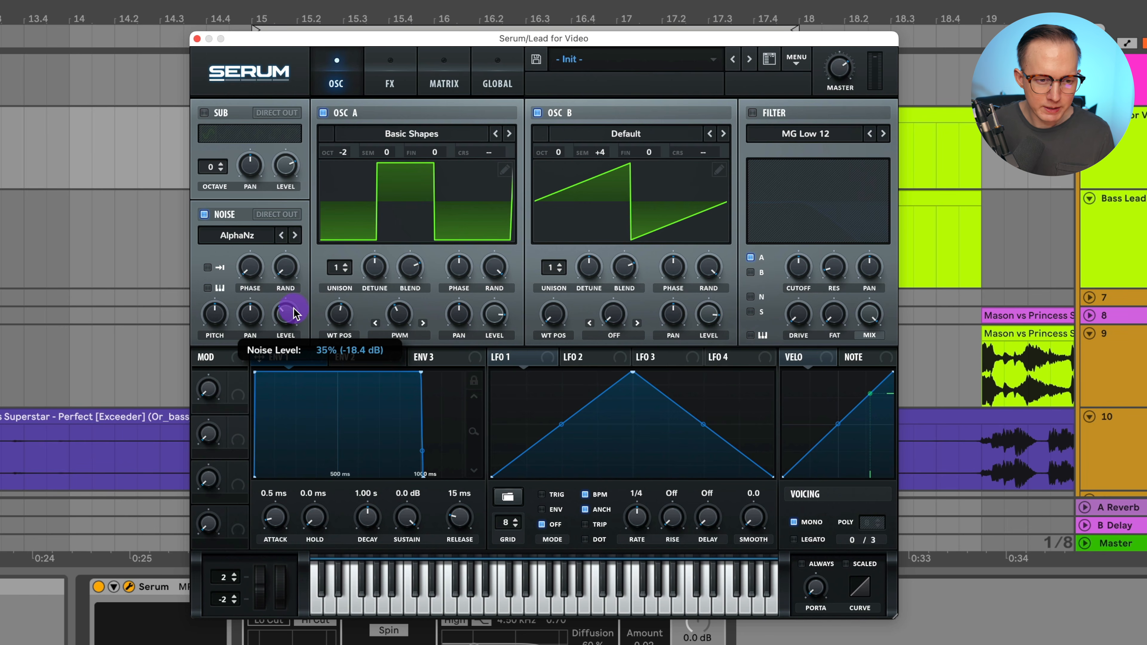
left_click_drag(296, 302, 296, 303)
Shape Env 1 with decay 445 ms, sustain -6.8 dB and release 39 ms, auditioning notes on the keyboard
left_click_drag(475, 427, 480, 475)
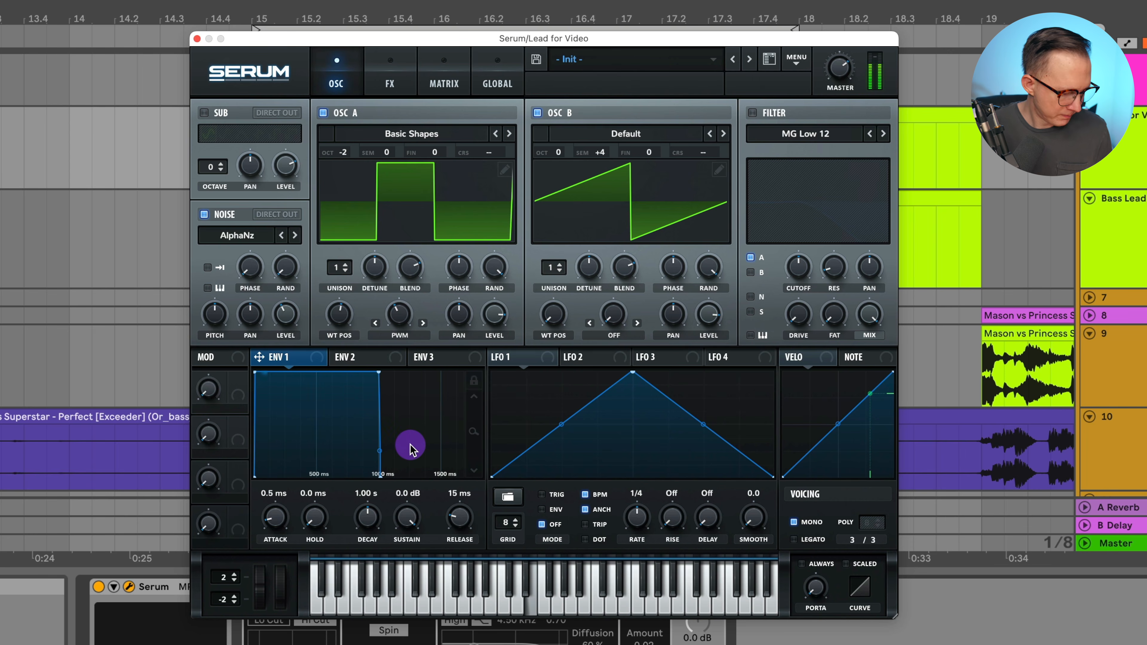
left_click_drag(369, 518, 409, 548)
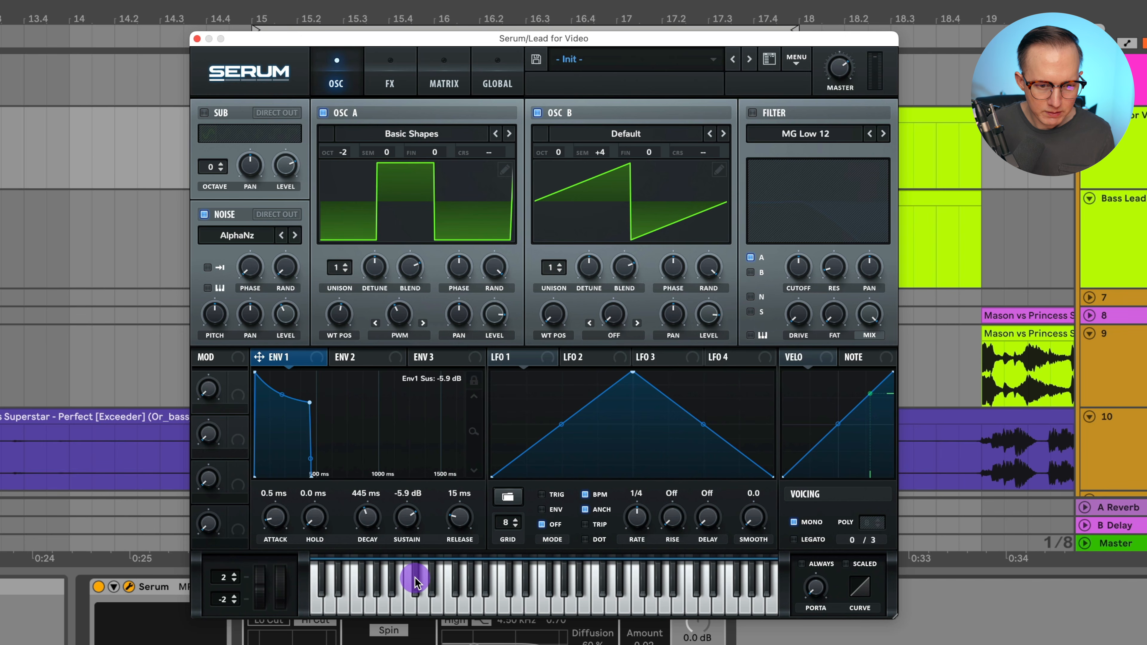
left_click_drag(415, 581, 424, 571)
left_click_drag(282, 397, 287, 406)
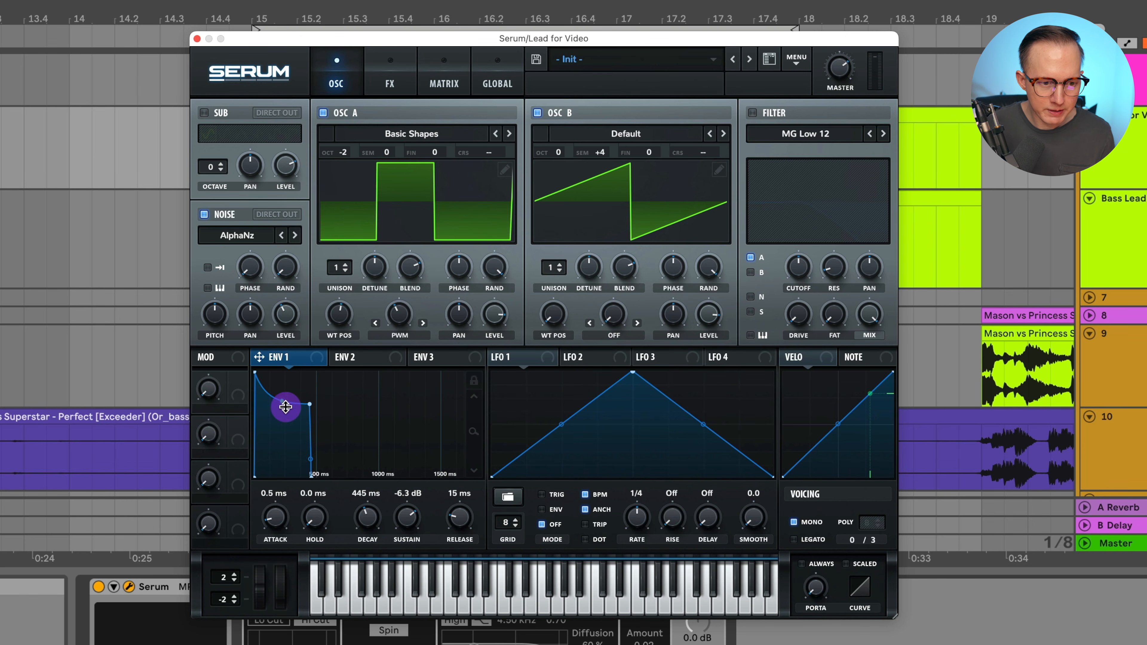
left_click_drag(473, 432, 495, 479)
left_click_drag(406, 519, 408, 528)
left_click_drag(460, 520, 464, 514)
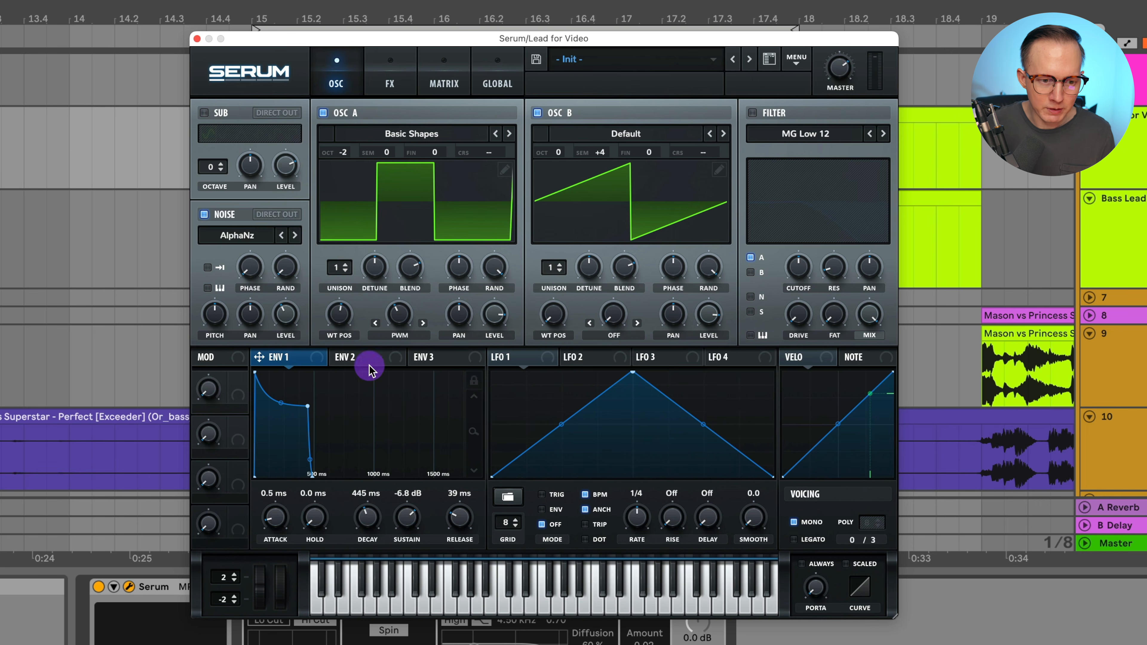
Enable the filter and switch its type to Low 24
left_click_drag(360, 362, 758, 120)
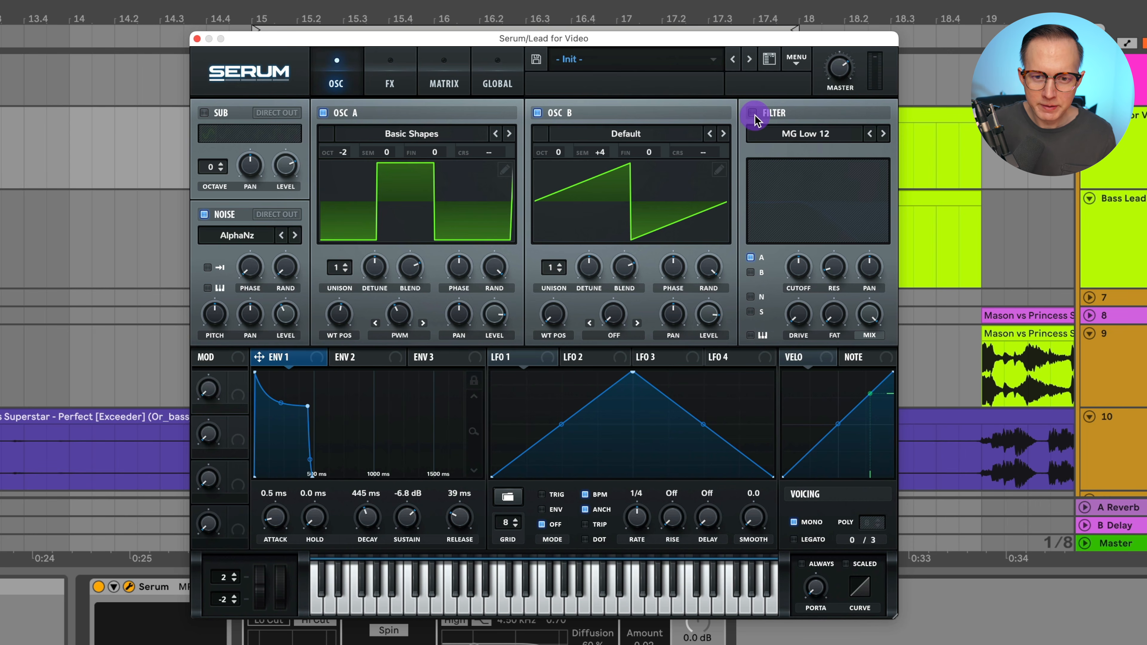
left_click(752, 113)
left_click(884, 134)
left_click(884, 134)
left_click(883, 134)
left_click(883, 134)
left_click(883, 134)
left_click(884, 133)
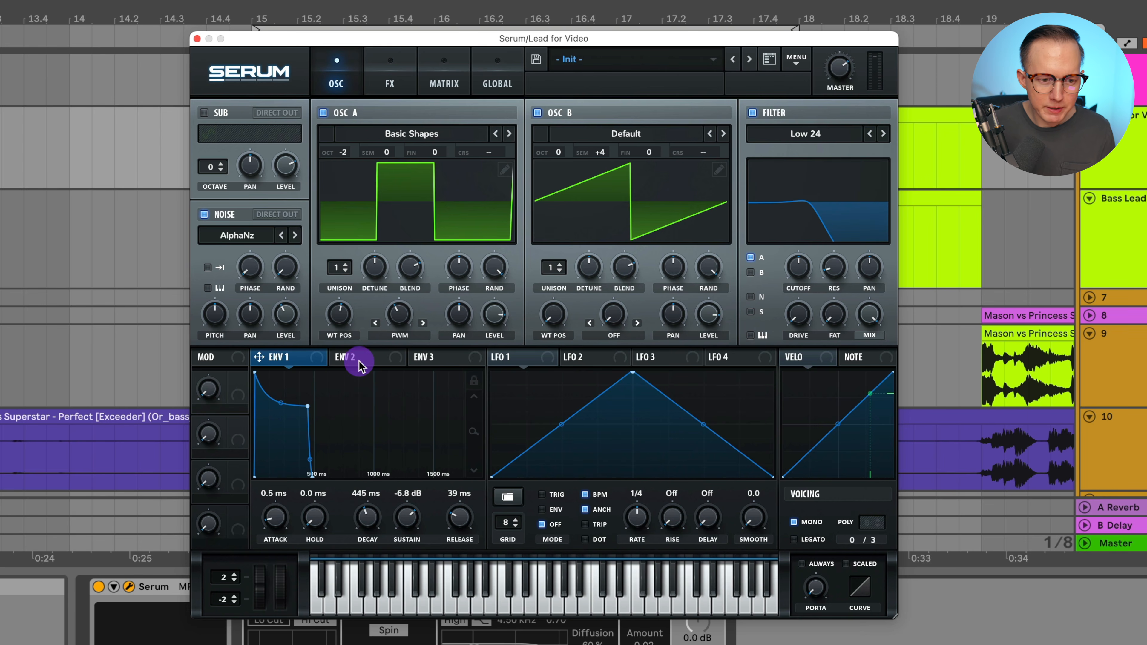
Set Env 2's sustain to 0% and its decay to 426 ms
left_click(359, 365)
left_click_drag(374, 374, 256, 486)
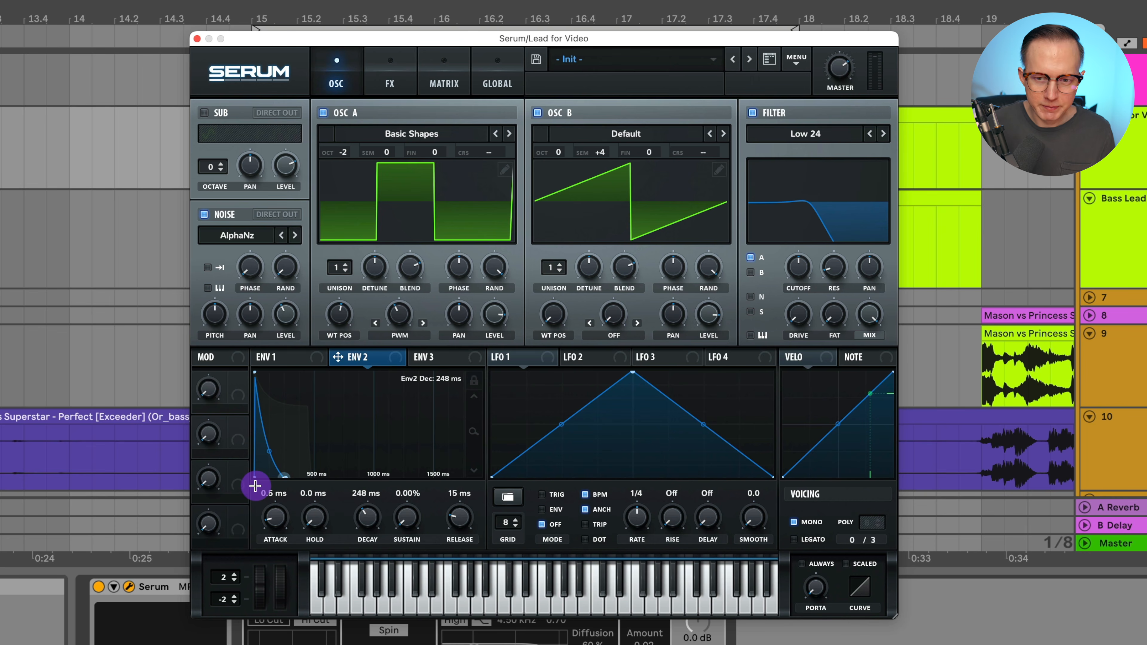
left_click_drag(366, 518, 374, 515)
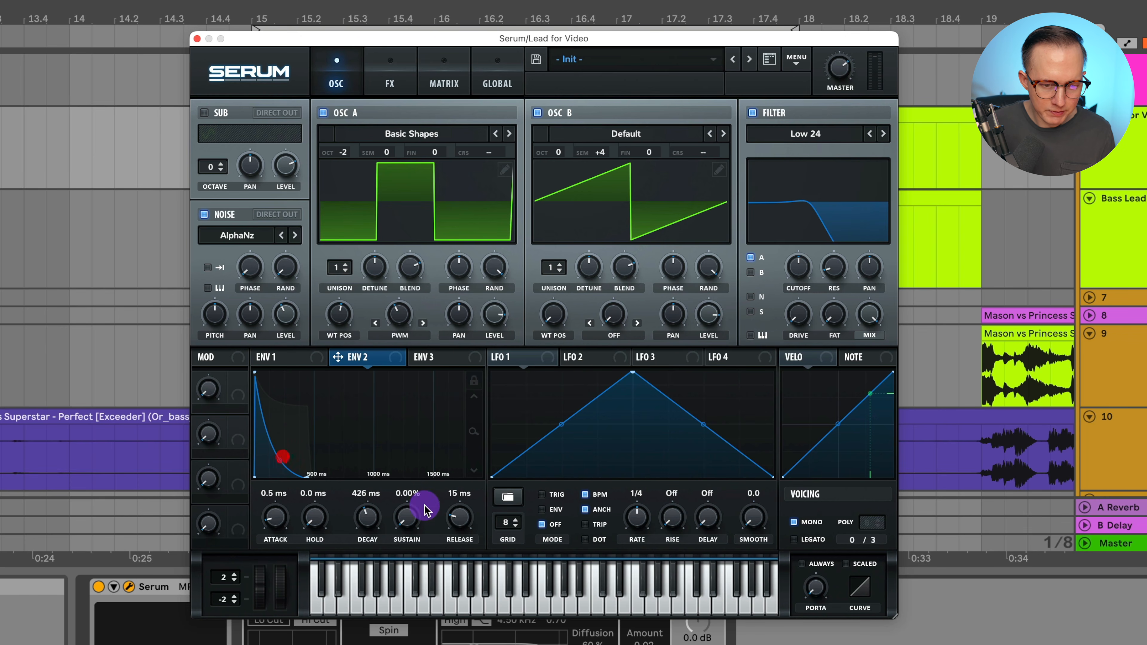
Assign Env 2 to the filter cutoff, lower the cutoff, and set the modulation amount to 78
left_click_drag(368, 353, 804, 274)
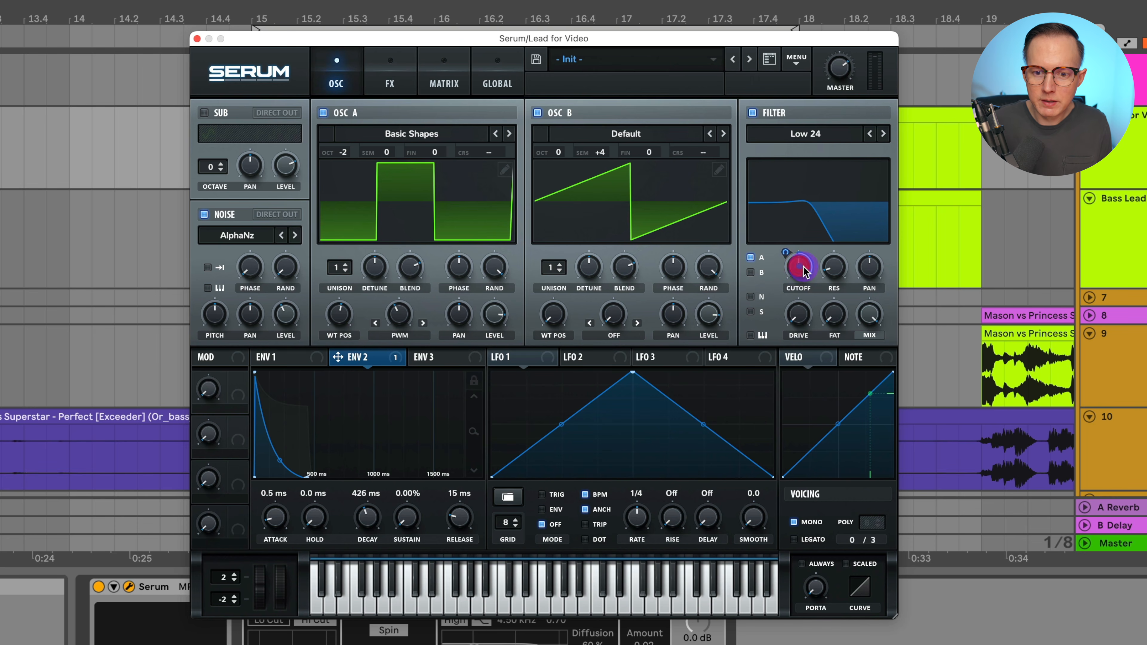
mouse_move(804, 273)
left_click_drag(807, 274, 812, 409)
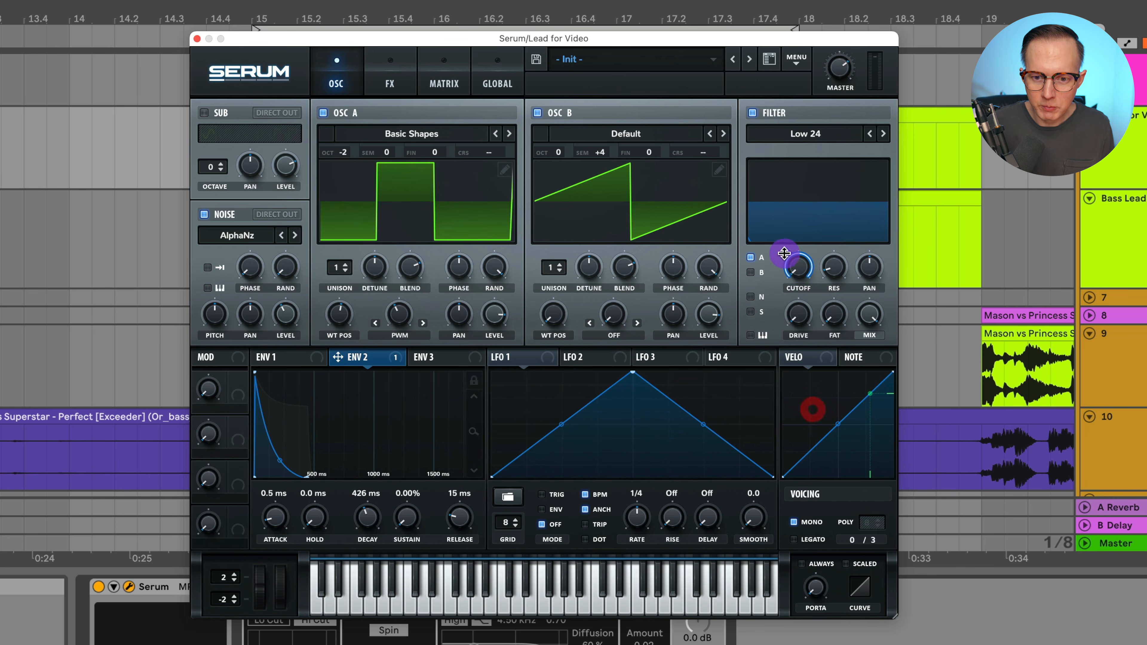
left_click(803, 273)
left_click_drag(795, 262, 786, 277)
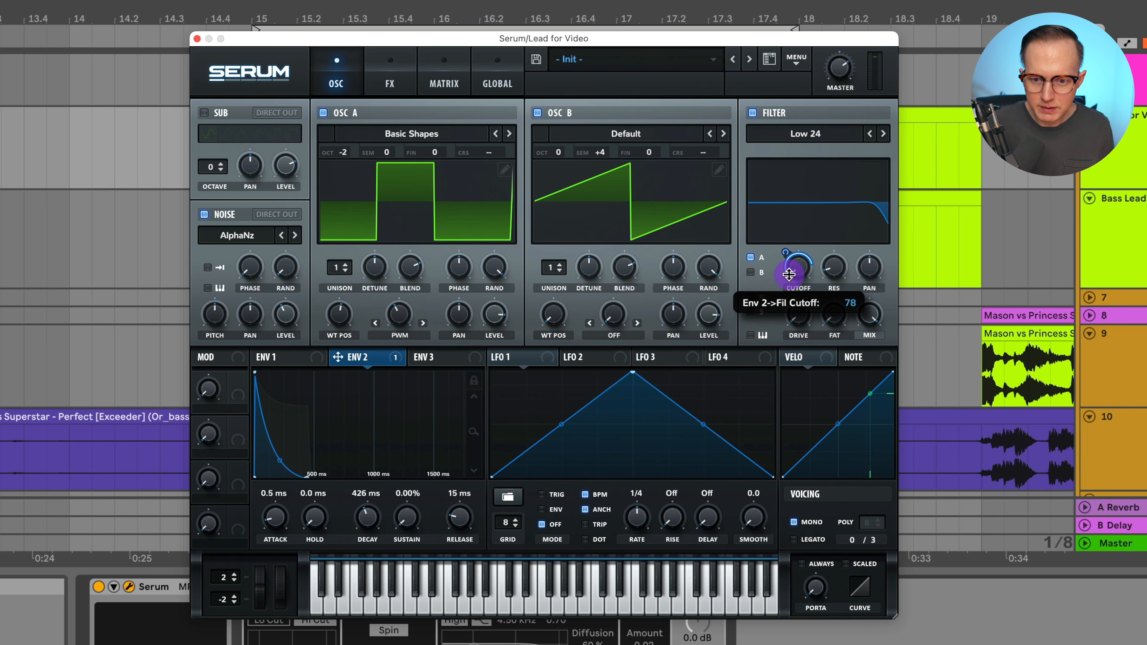
Route OSC B and the noise through the filter and set Env 2's decay to about 452 ms
left_click(757, 273)
left_click(752, 297)
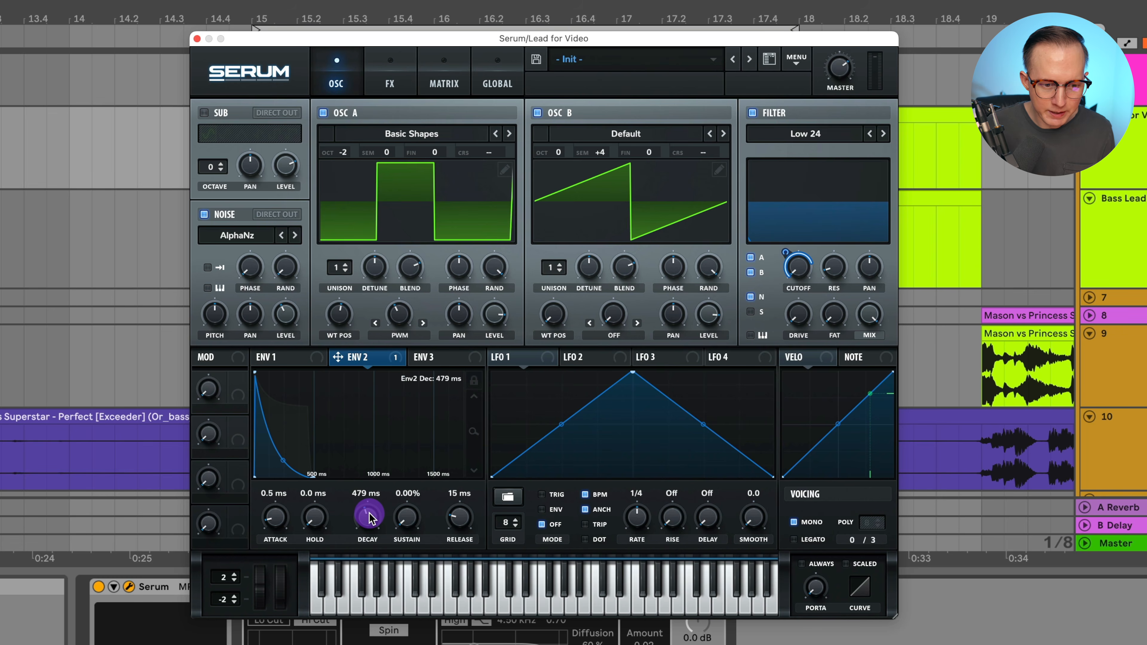
left_click_drag(368, 518, 369, 522)
left_click(836, 283)
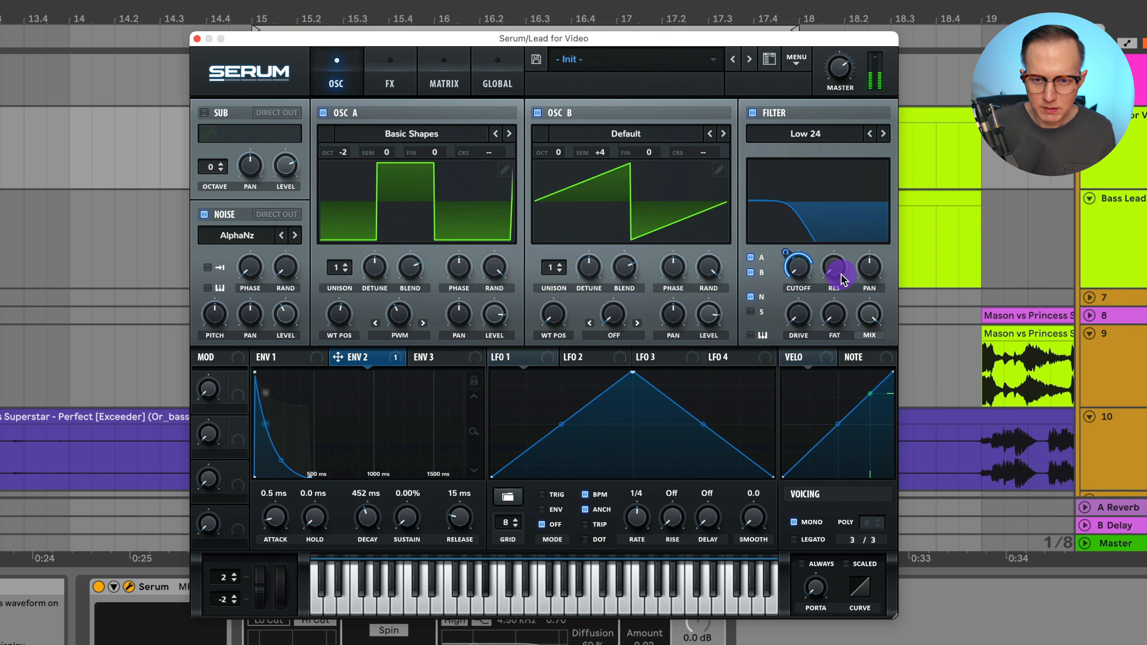
Raise the filter resonance to about 4%
left_click(828, 136)
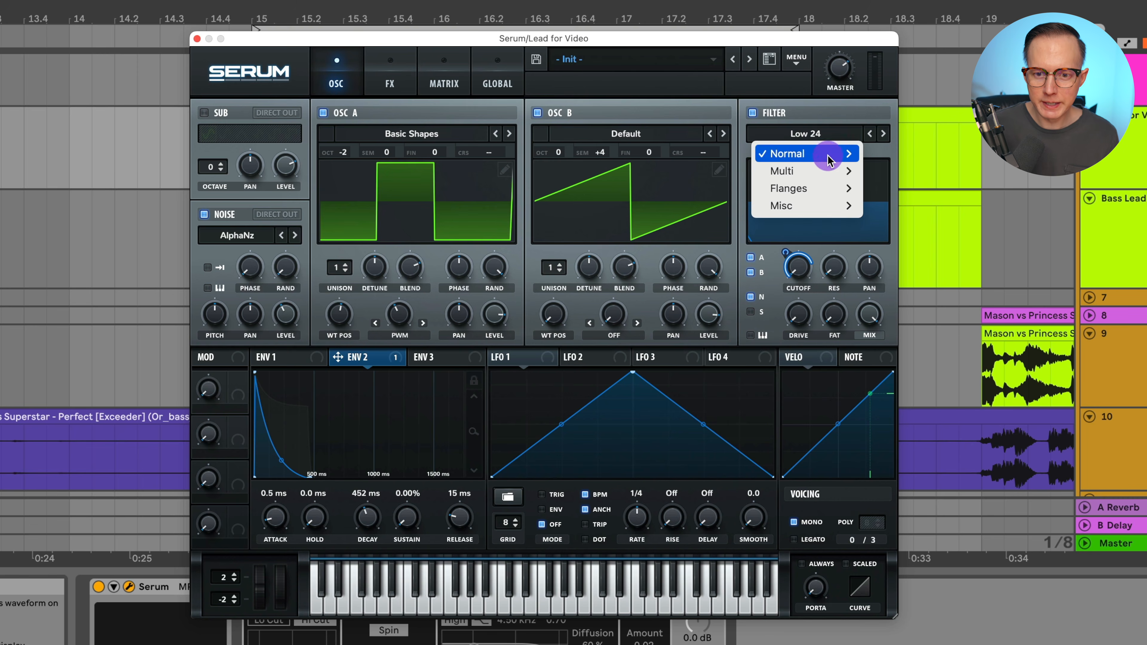
mouse_move(831, 154)
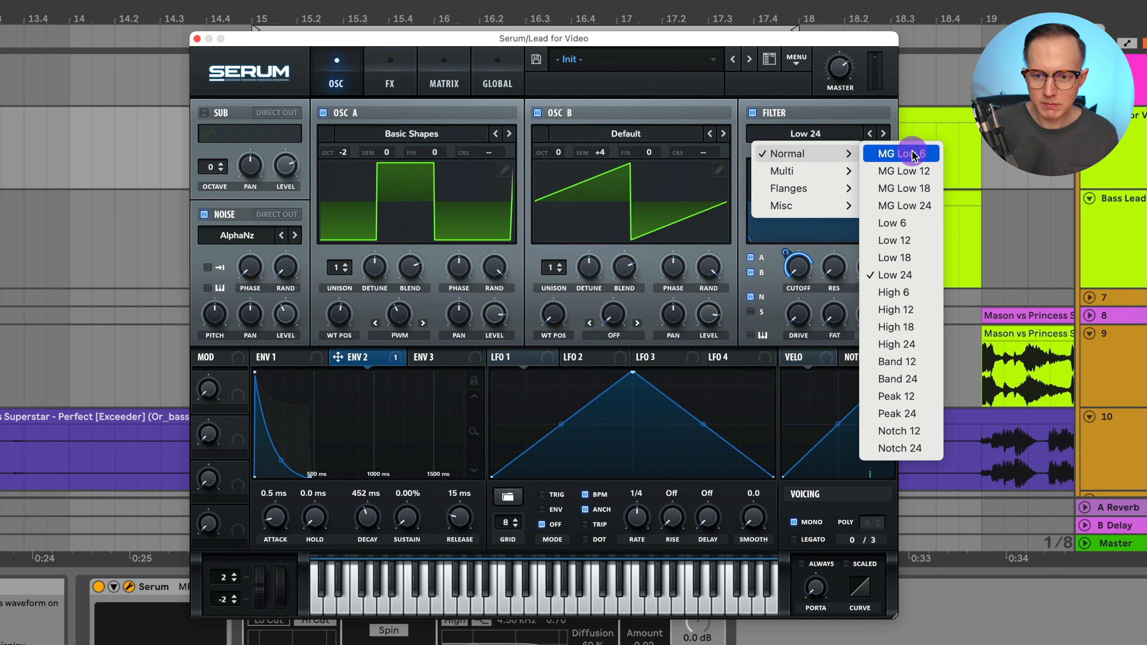
left_click(831, 118)
mouse_move(833, 270)
left_mouse_down()
mouse_move(840, 256)
mouse_move(840, 270)
left_mouse_up()
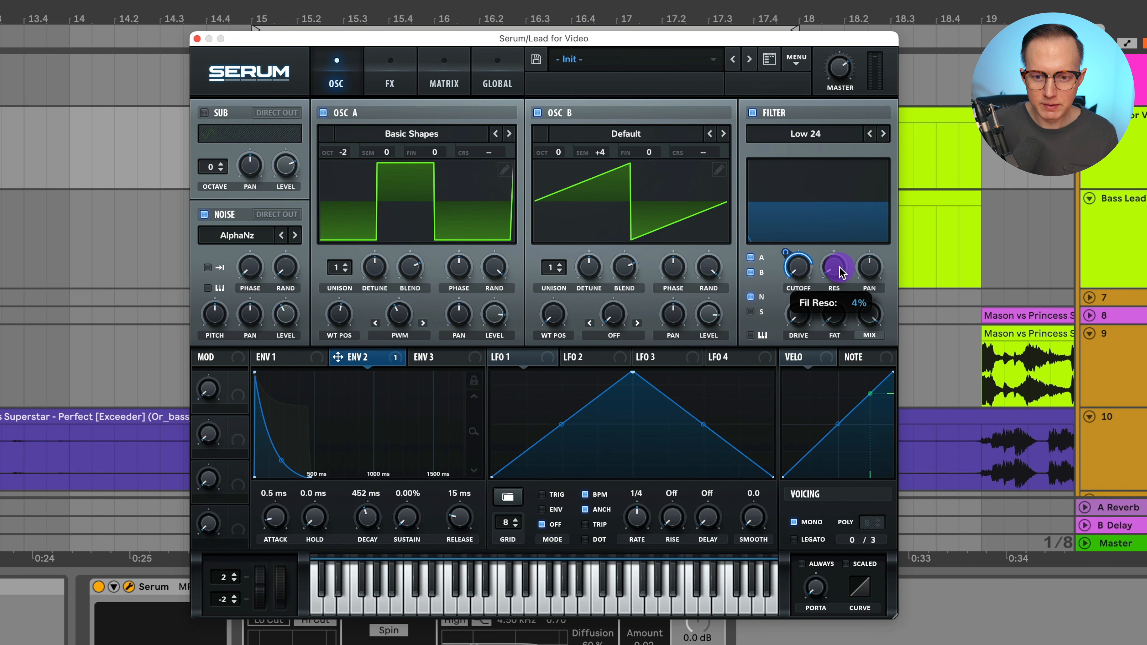
left_click_drag(840, 255, 840, 256)
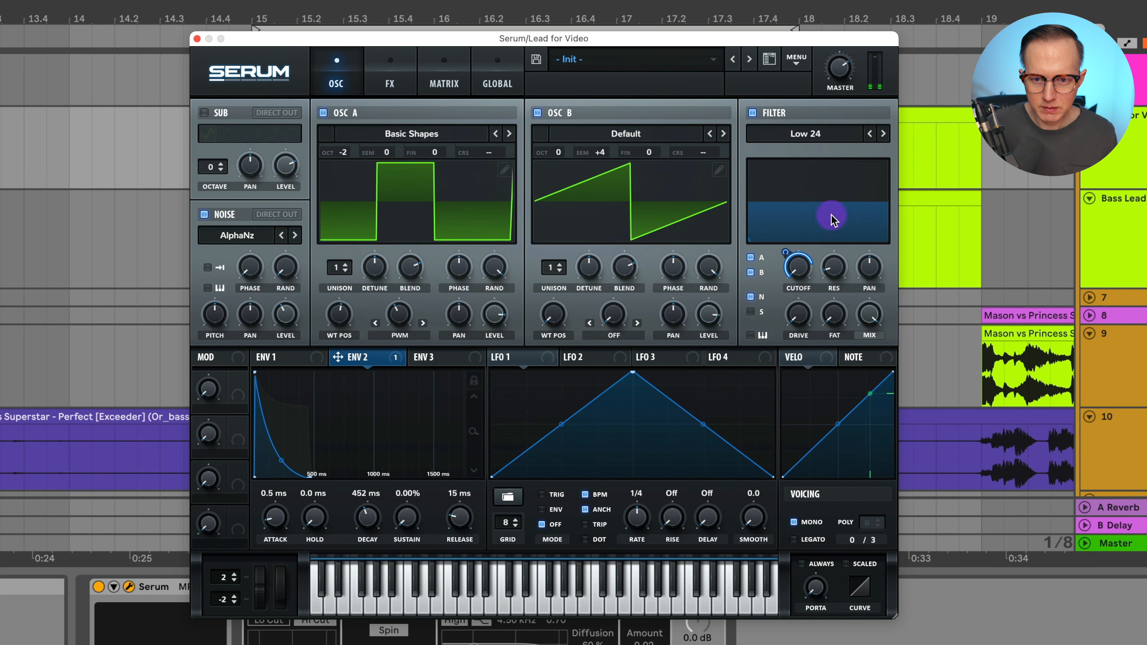
Try the MG Low 24 filter type, then switch the filter back to Low 24
left_click(815, 134)
mouse_move(840, 154)
left_click(867, 198)
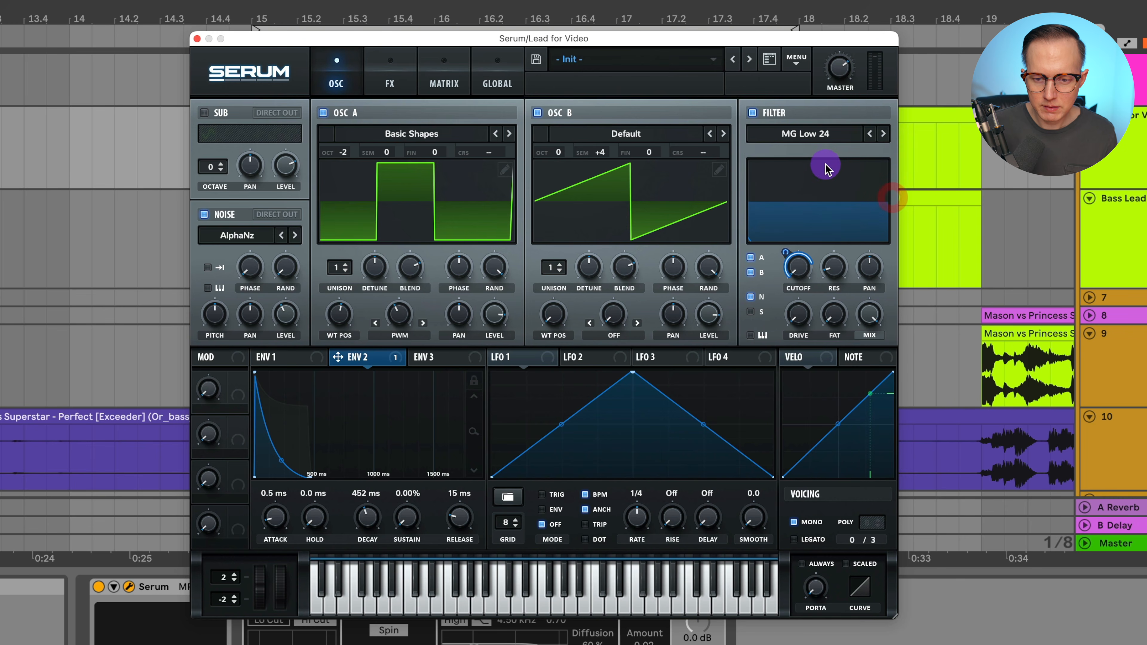
left_click(823, 143)
mouse_move(836, 154)
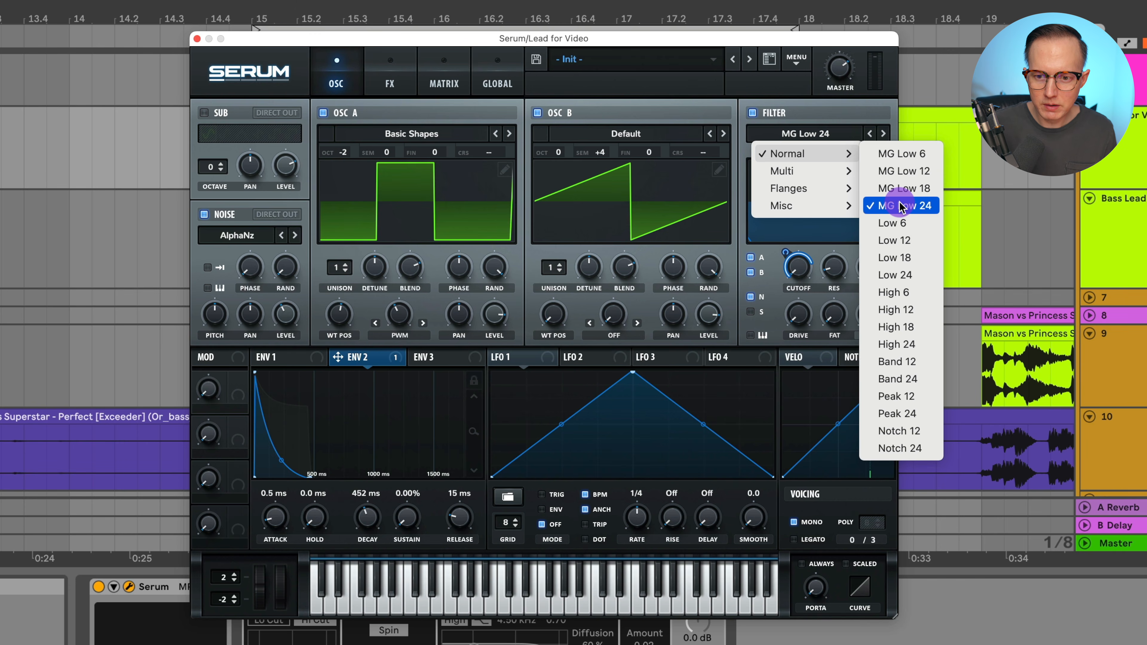
left_click(921, 275)
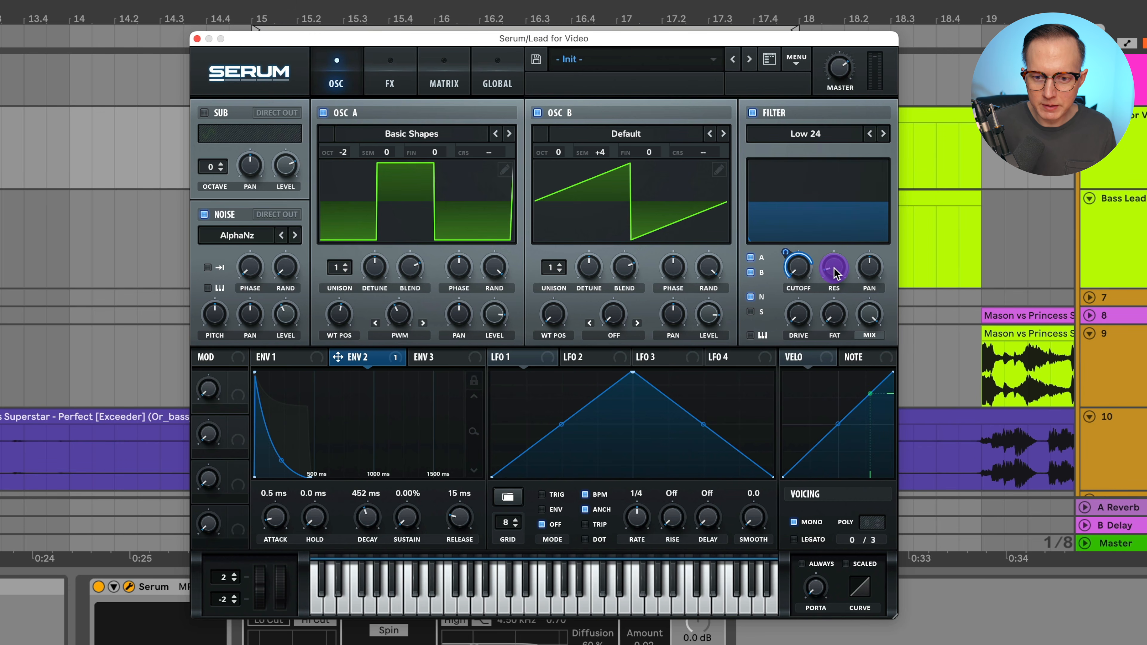
Set the filter resonance to about 2%
left_click_drag(834, 274, 838, 284)
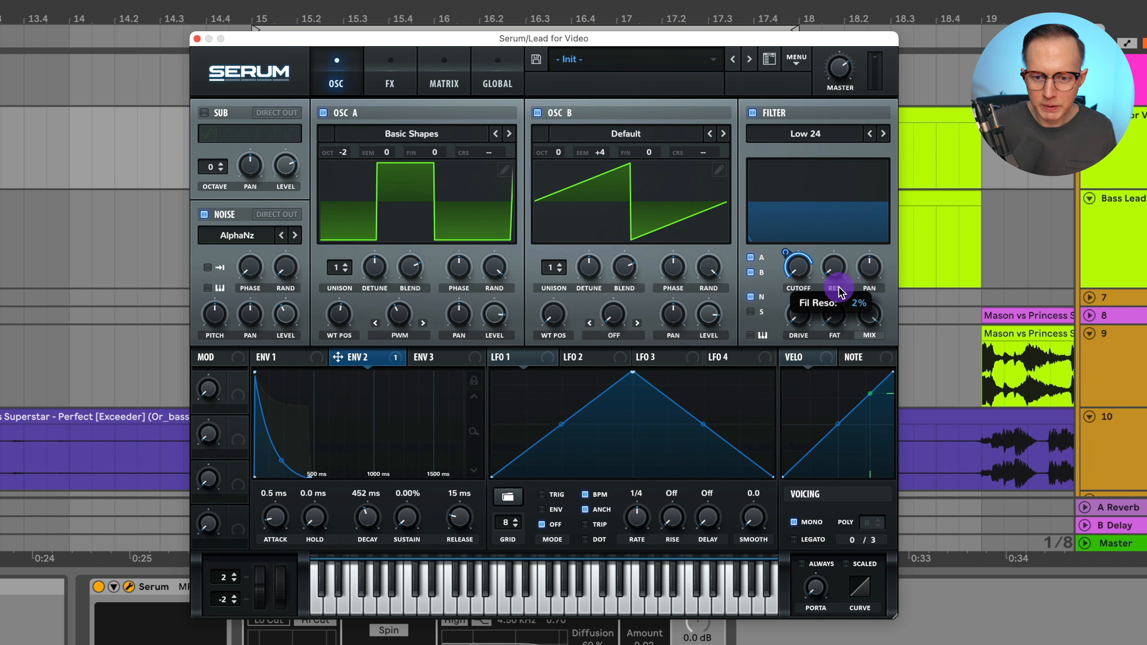
left_click_drag(841, 293, 833, 290)
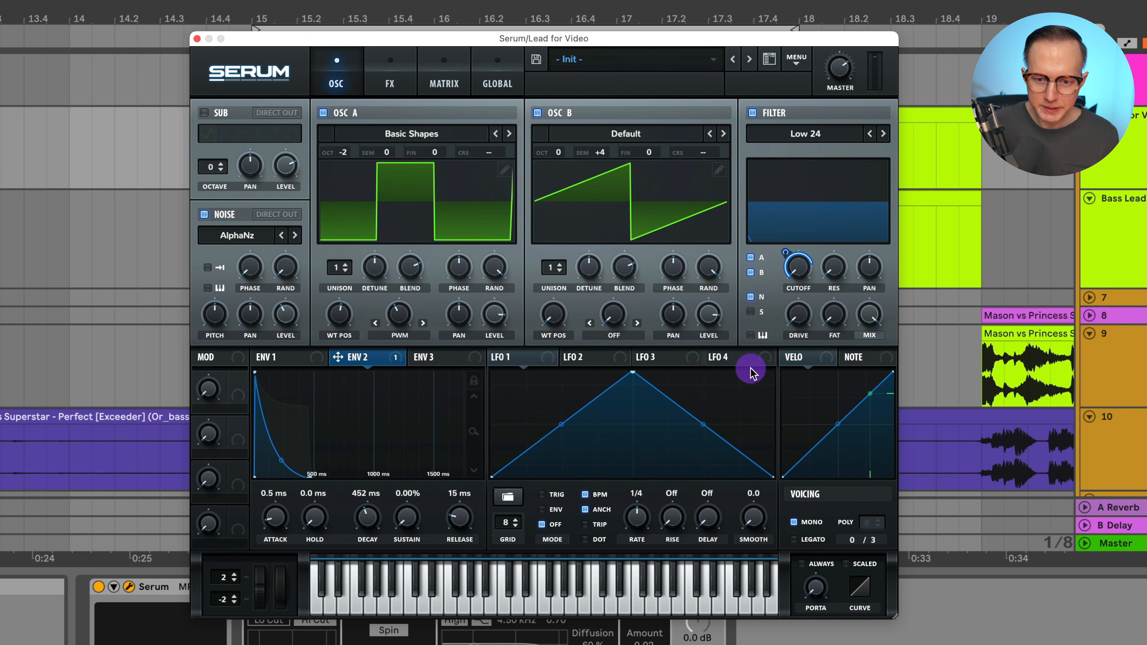
left_click_drag(791, 284, 808, 316)
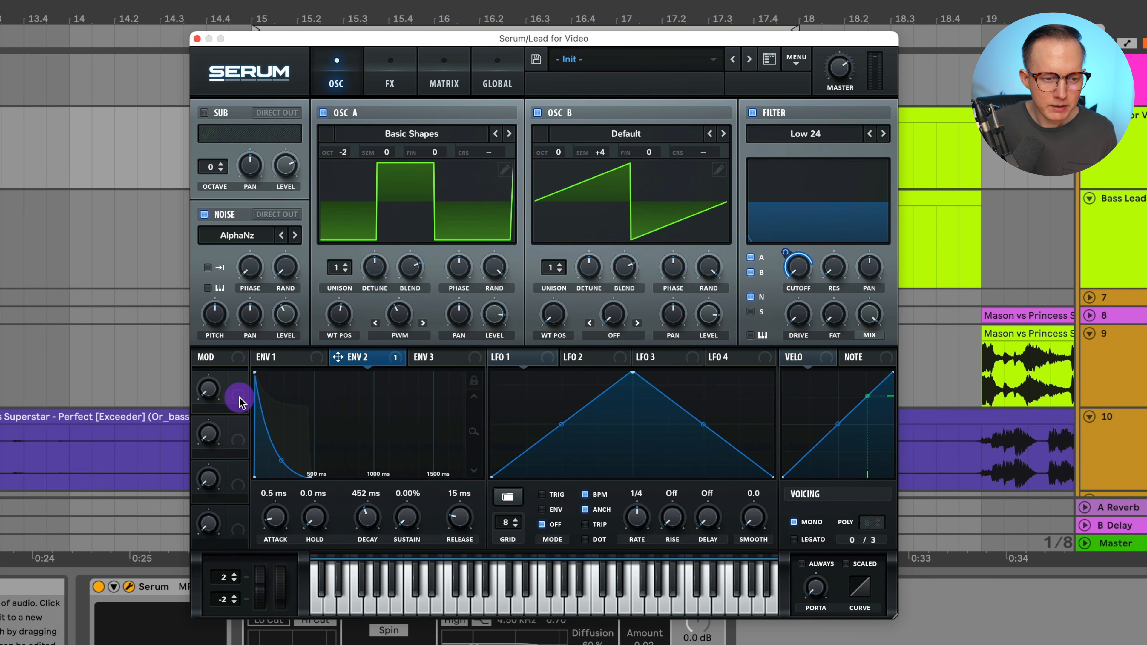
Assign Macro 1 to the filter cutoff and sweep the macro from fully open back down to zero
left_click_drag(238, 397, 796, 268)
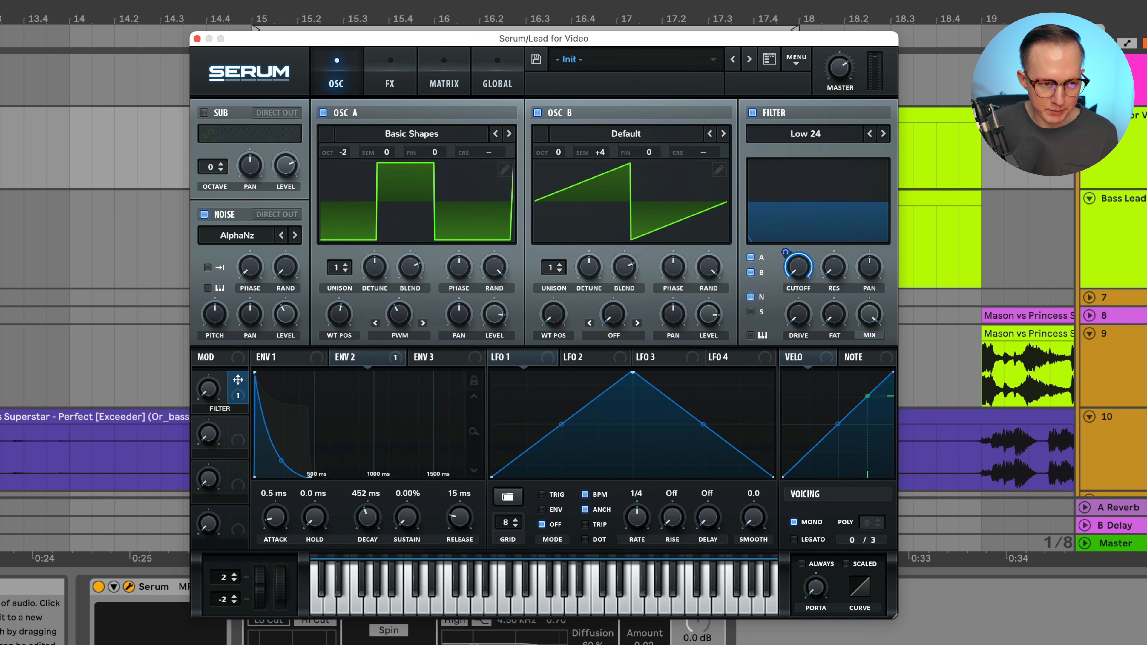
left_click_drag(226, 405, 250, 256)
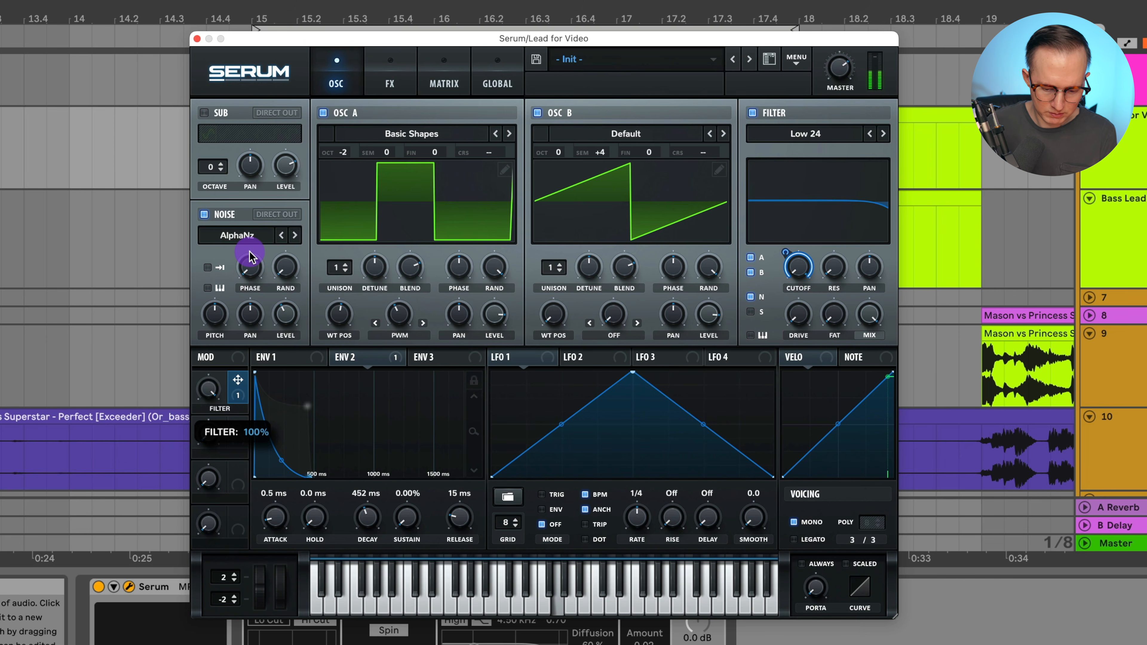
left_click_drag(250, 255, 284, 266)
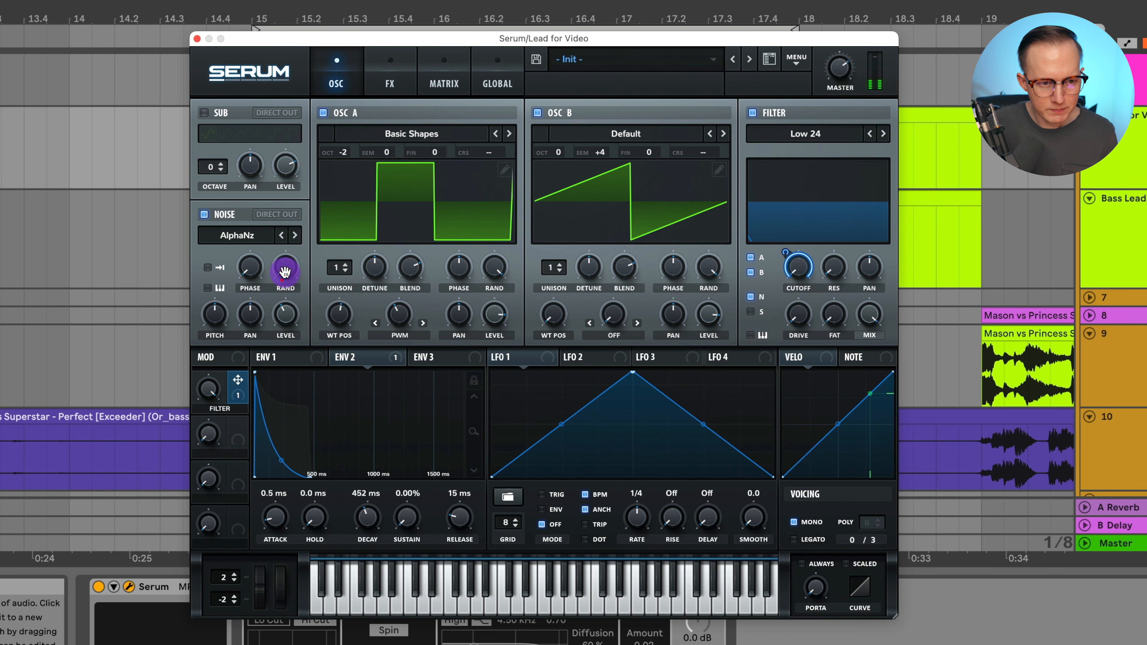
double_click(208, 388)
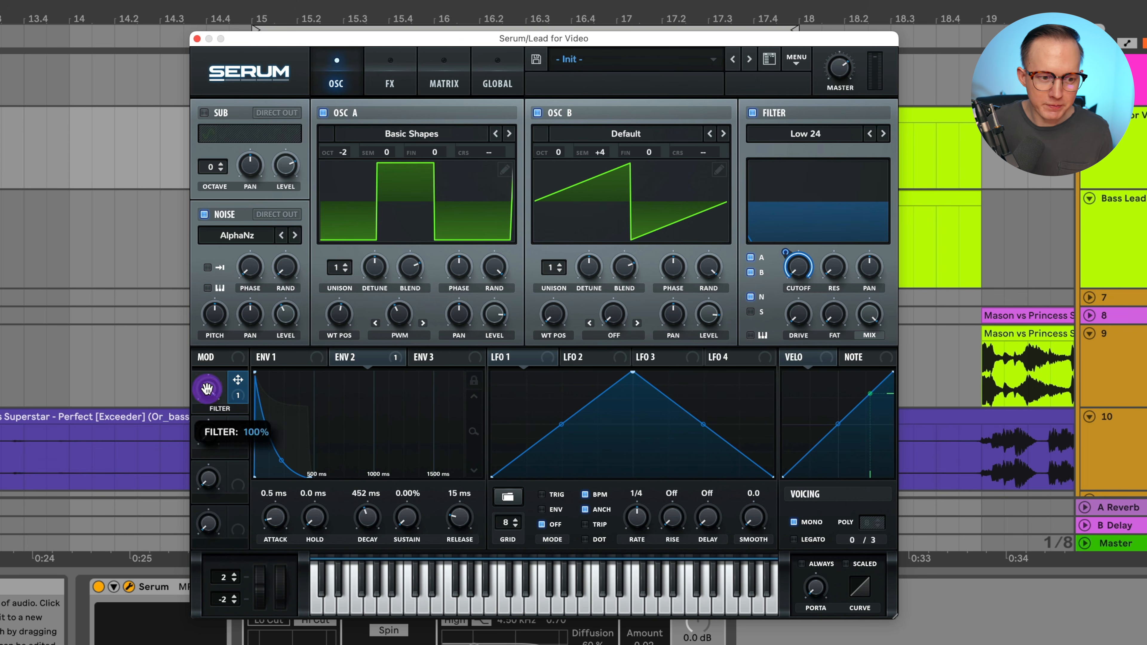
left_click_drag(238, 393, 210, 390)
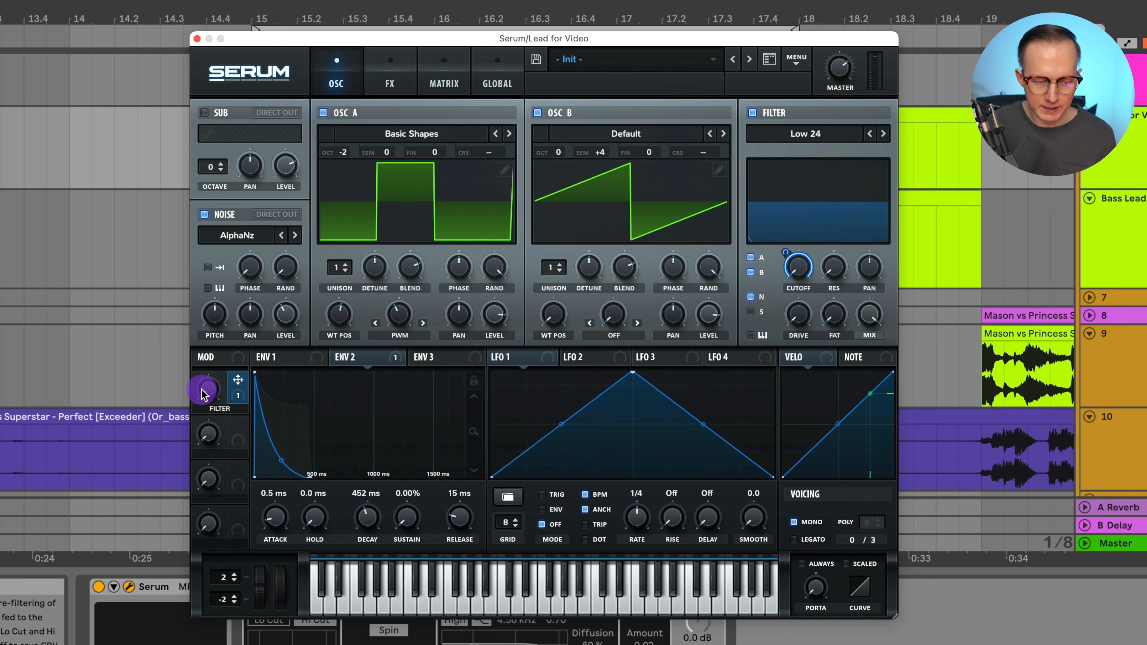
left_click(207, 398)
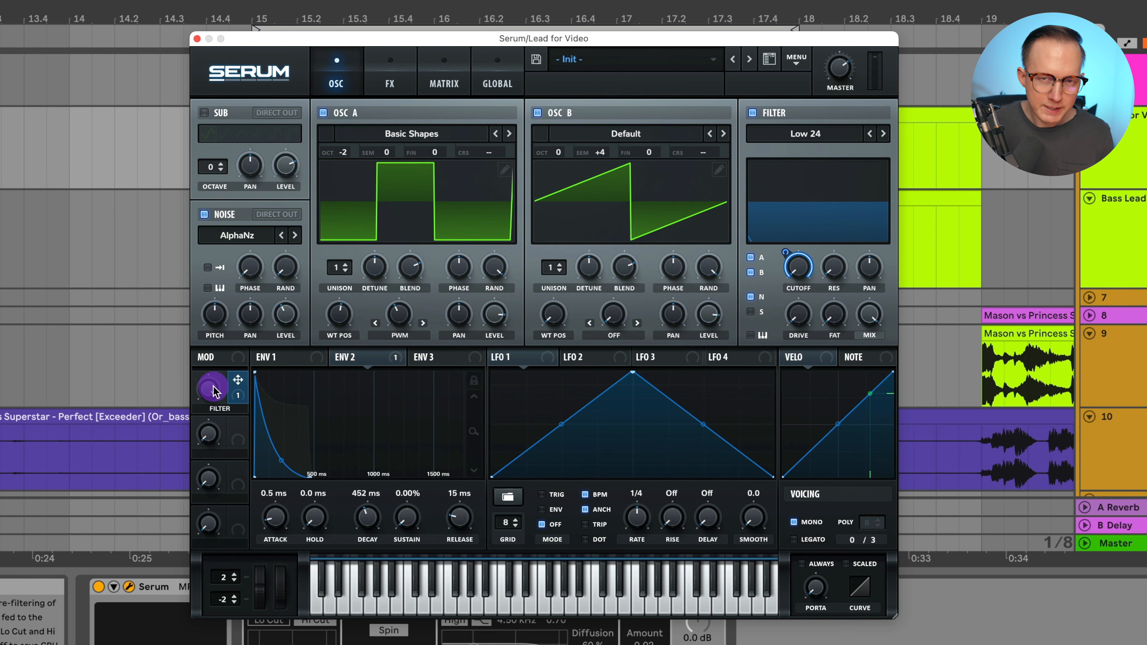
left_click_drag(213, 391, 238, 628)
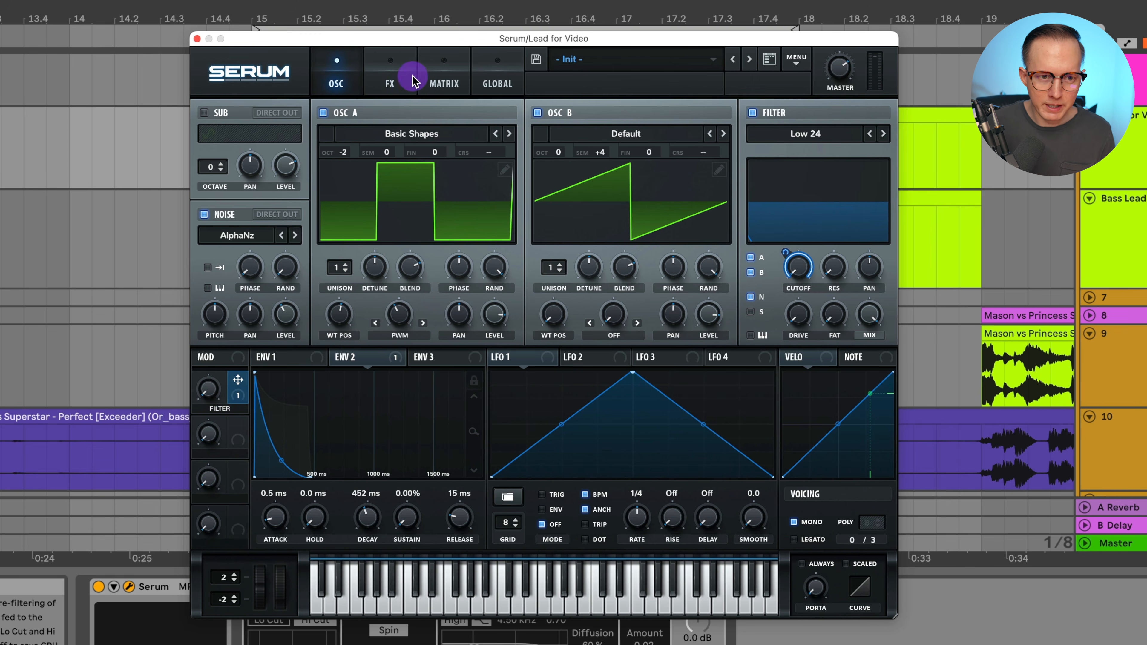
Open the effects rack and enable the Distortion and Phaser effects
left_click(391, 81)
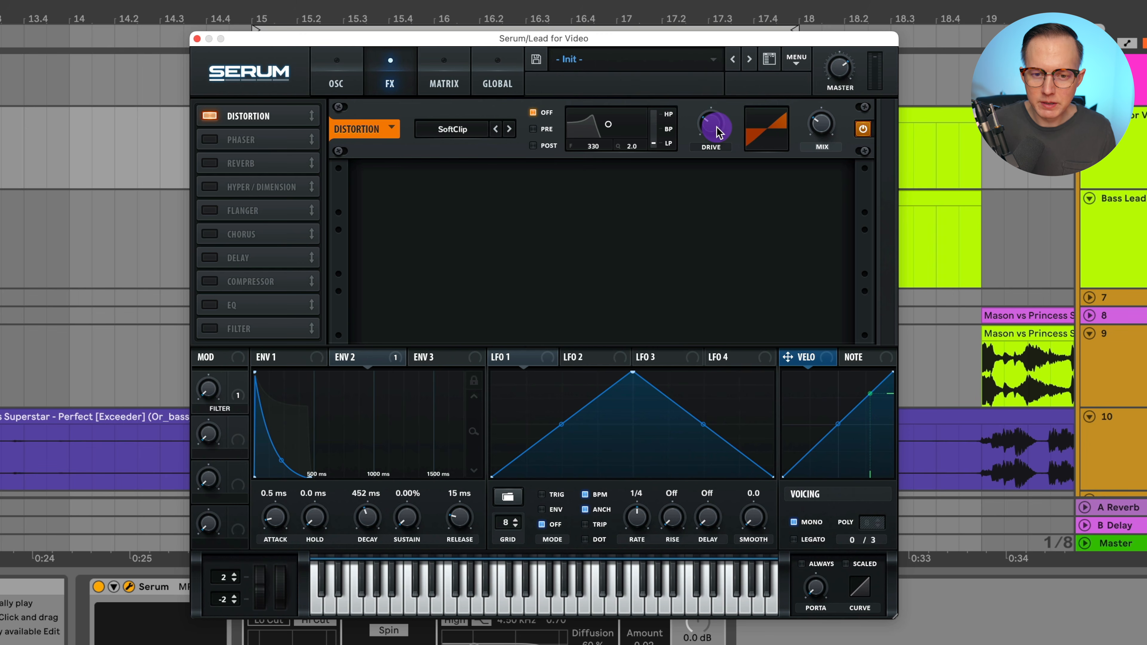
mouse_move(718, 132)
mouse_move(817, 128)
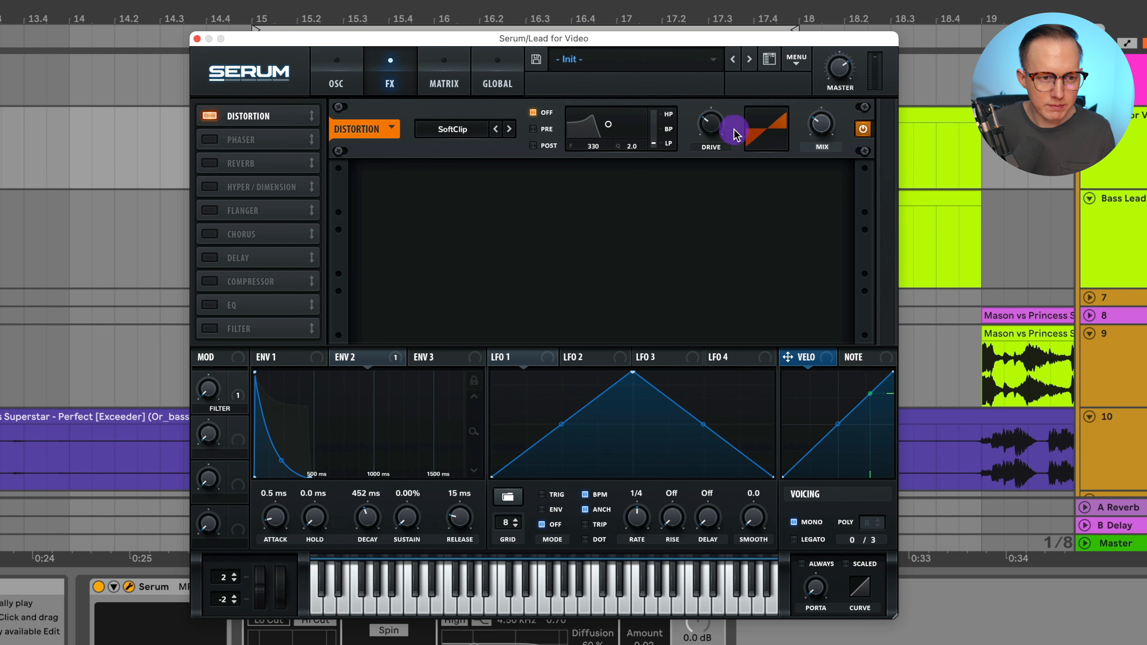
left_click(863, 130)
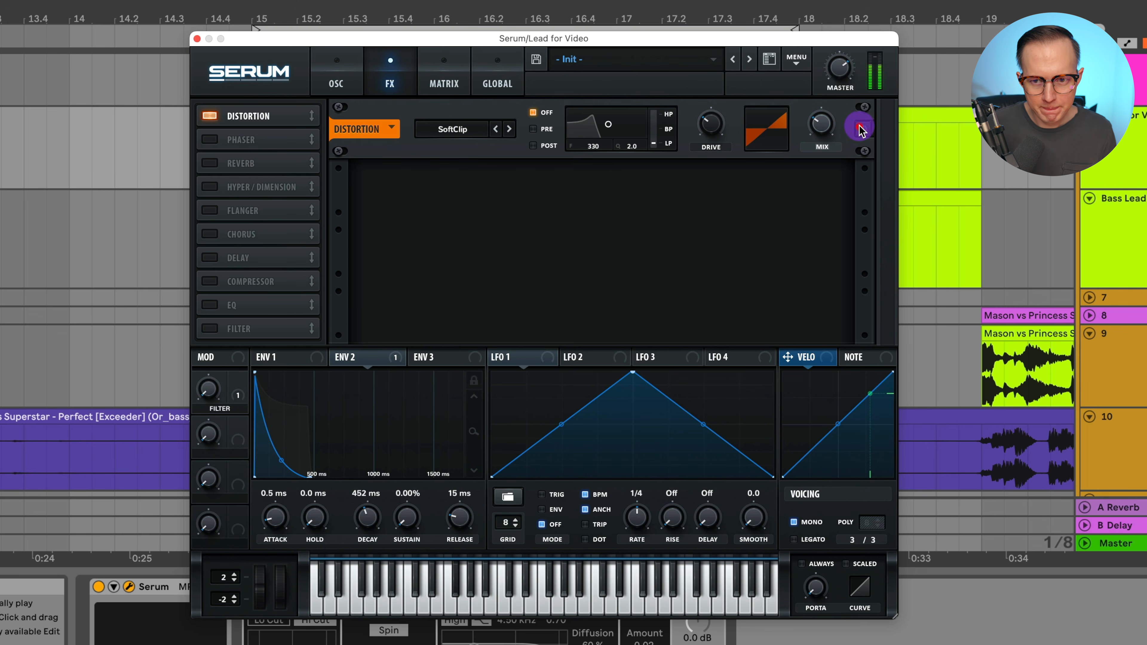
left_click(863, 130)
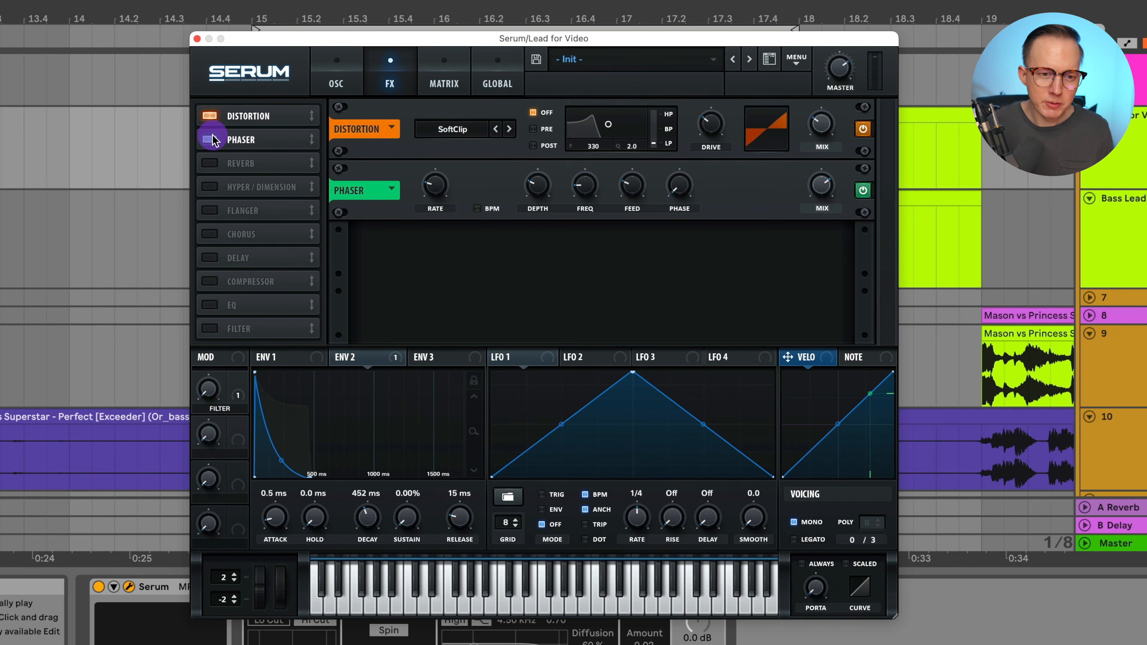
Lower the Phaser's rate and set its mix to 60%
left_click(434, 186)
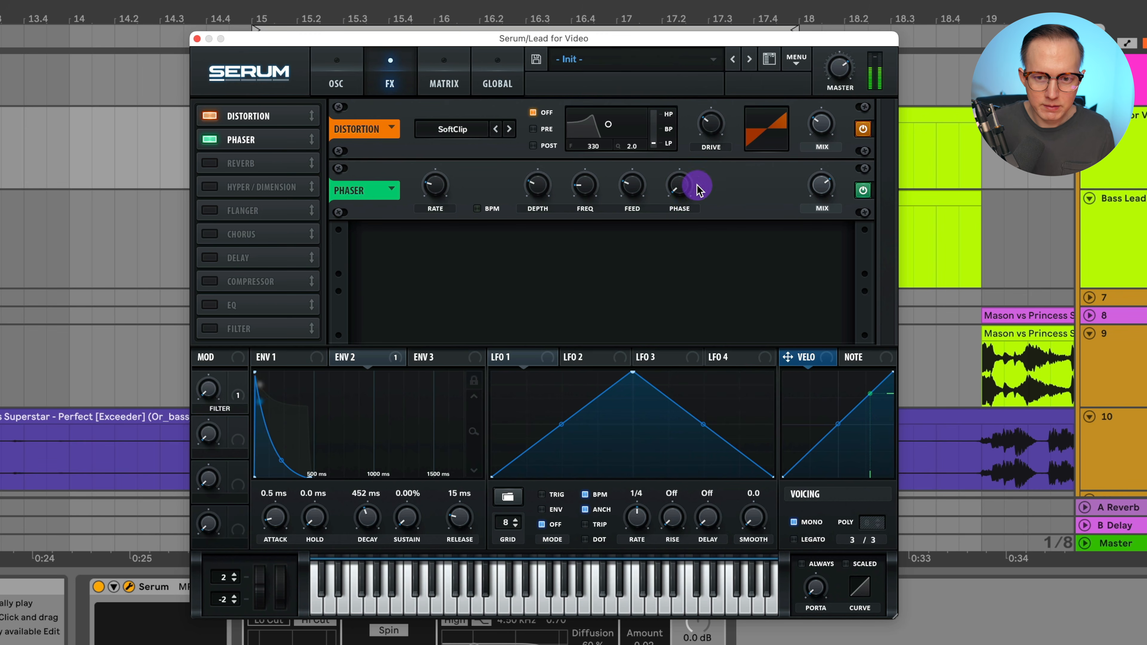
left_click_drag(435, 184, 460, 183)
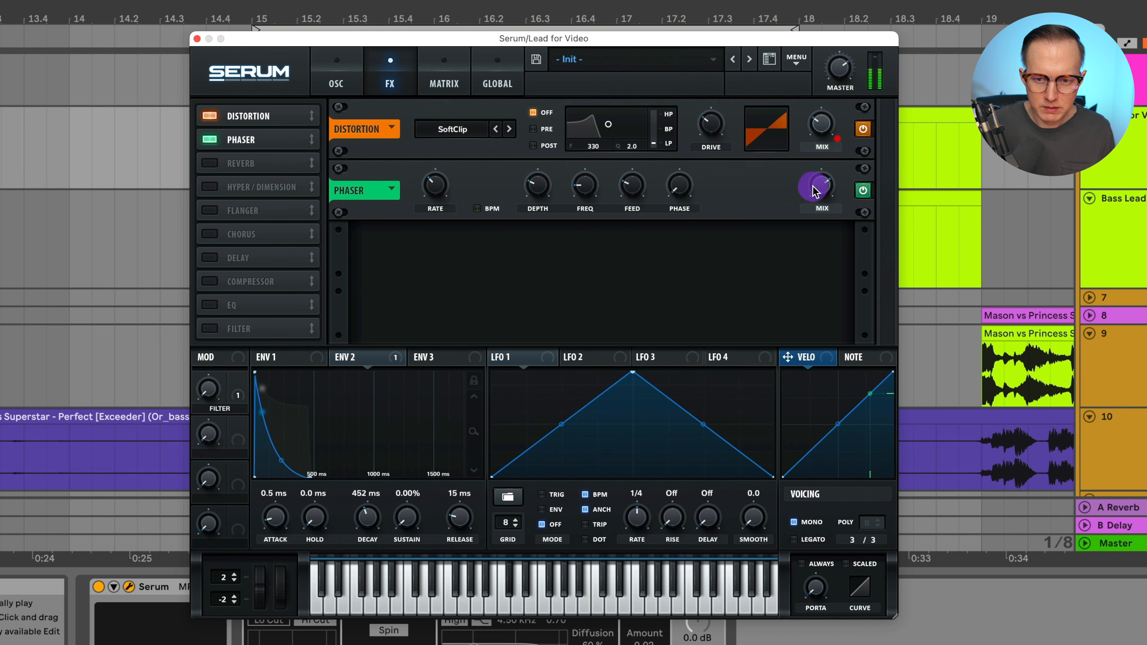
left_click_drag(813, 189, 839, 143)
mouse_move(440, 187)
left_mouse_down()
mouse_move(448, 149)
mouse_move(450, 205)
left_mouse_up()
mouse_move(584, 186)
left_mouse_down()
mouse_move(588, 151)
mouse_move(585, 186)
left_mouse_up()
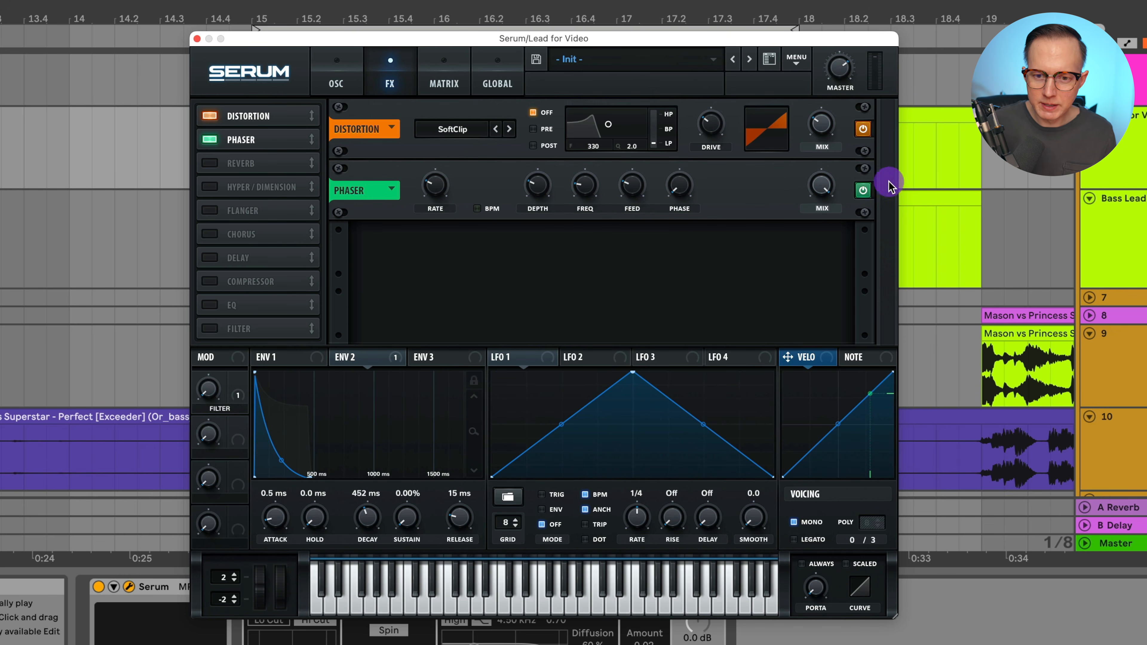
left_click_drag(823, 185, 831, 266)
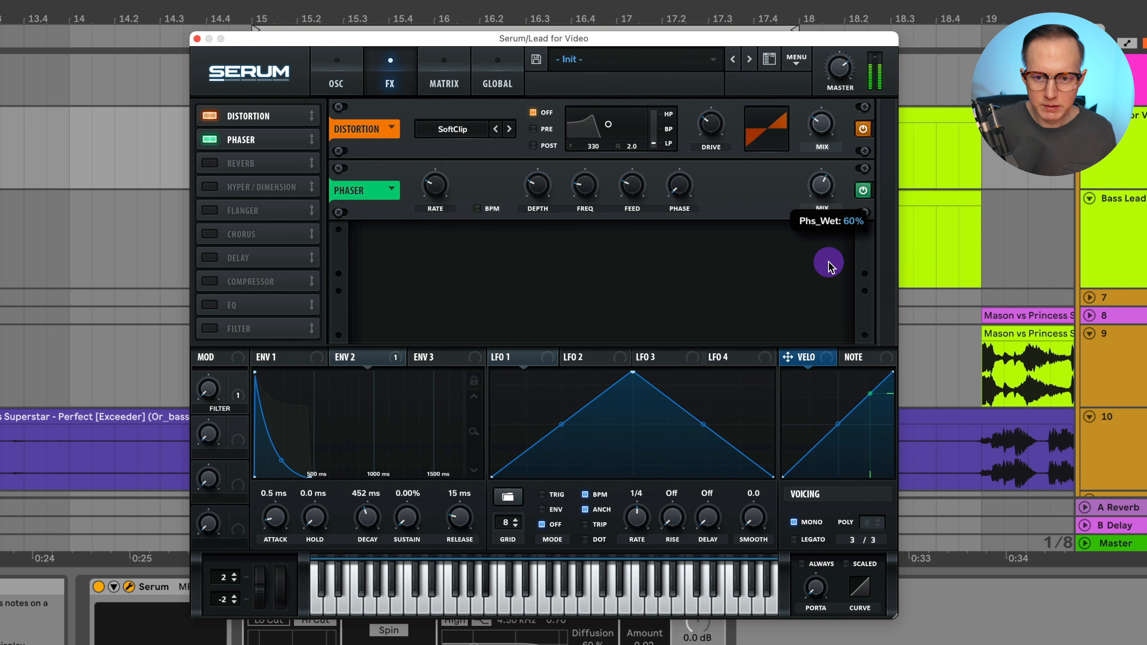
left_click_drag(833, 268, 831, 264)
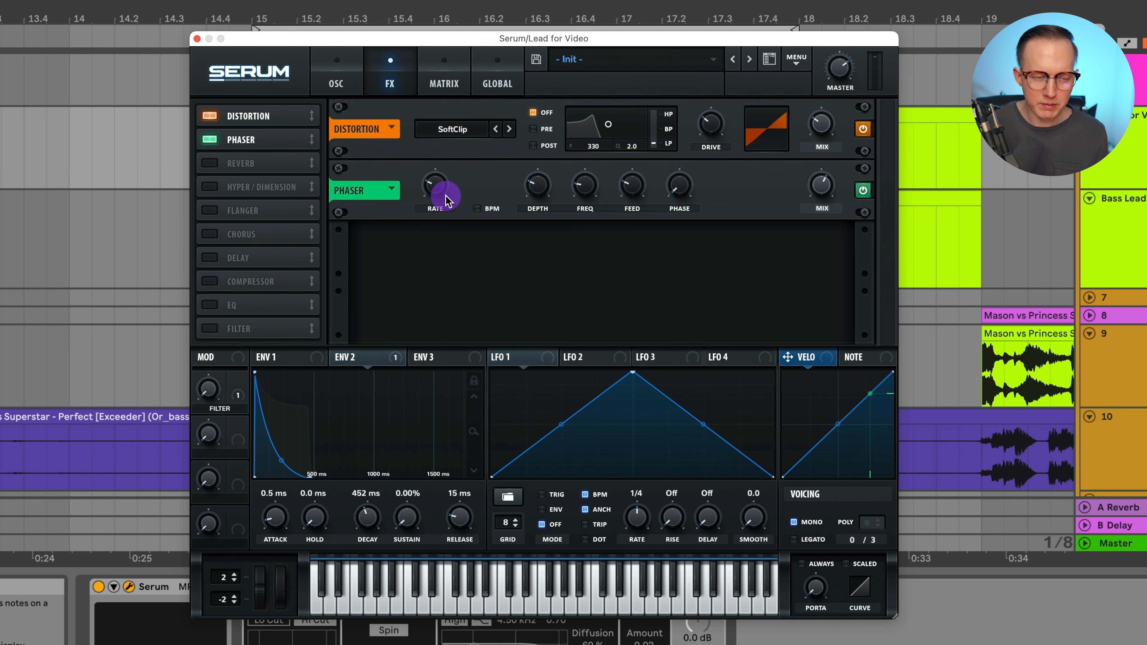
Close the Serum window, start playback, and raise the reverb's dry/wet to 53%
left_click(197, 40)
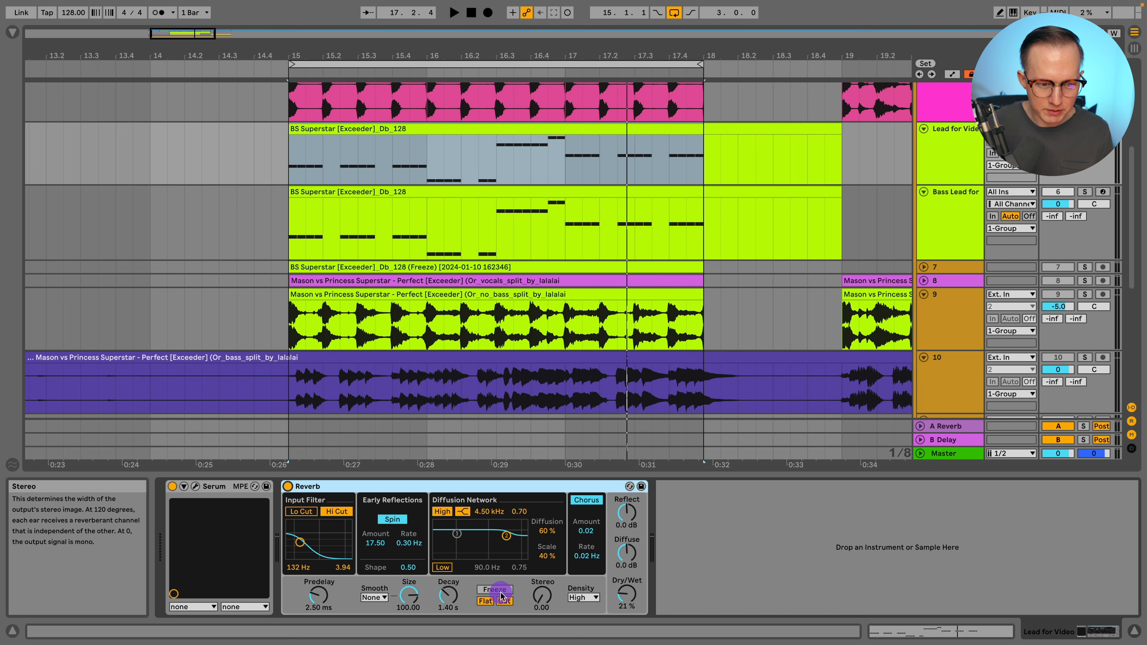
key("space")
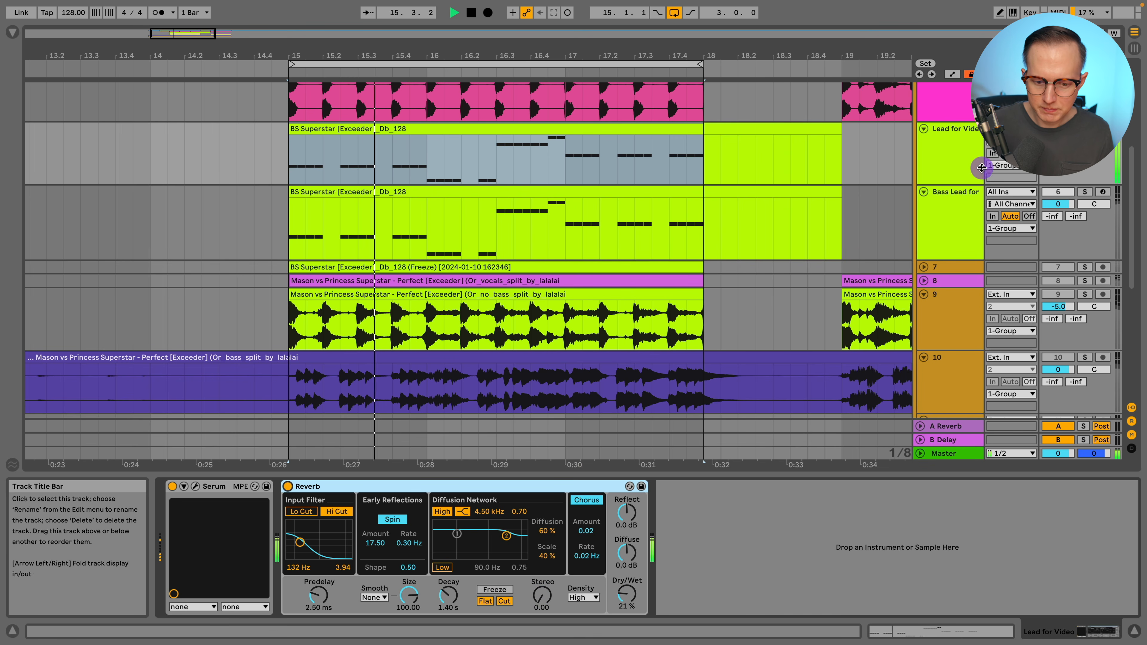
left_click_drag(626, 595, 626, 574)
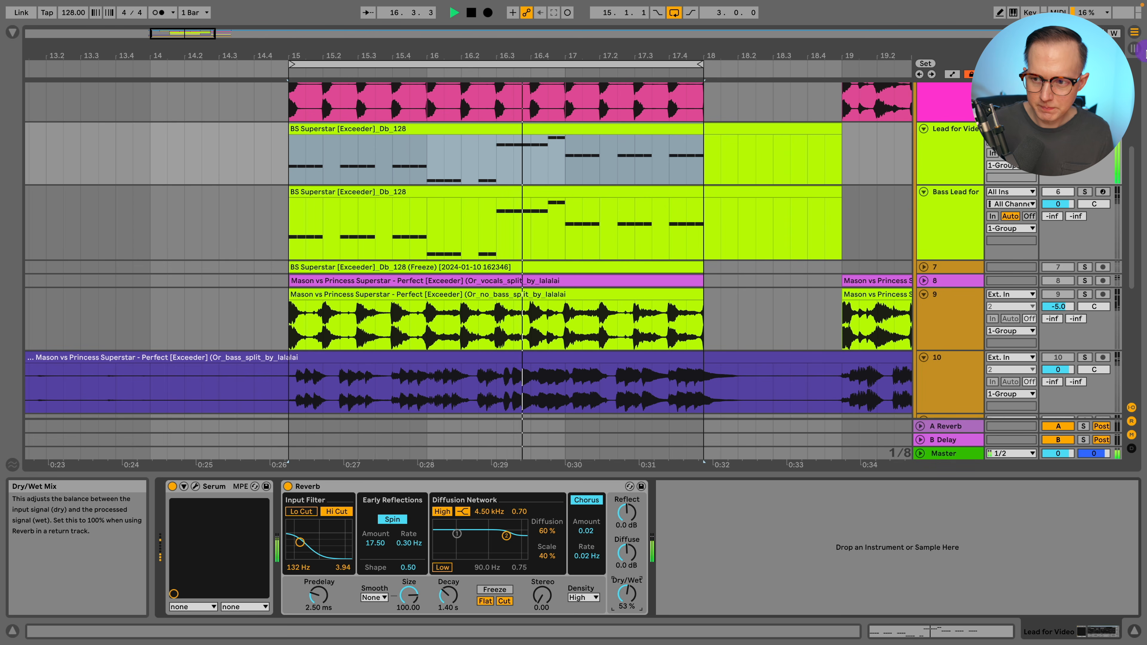
left_click(196, 488)
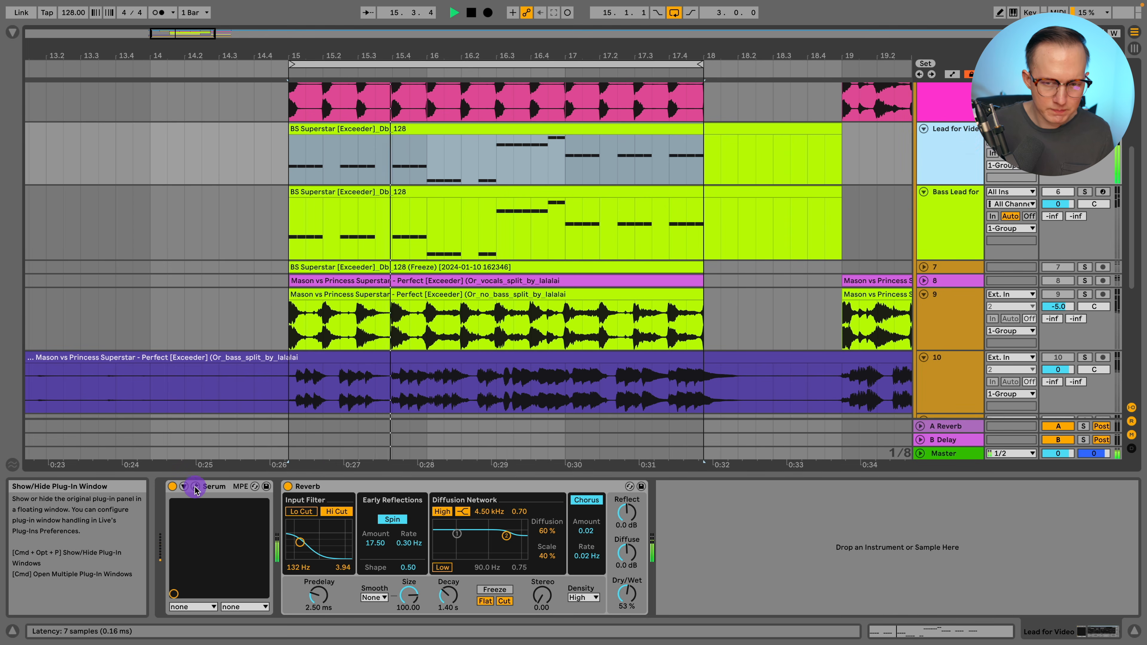
mouse_move(739, 88)
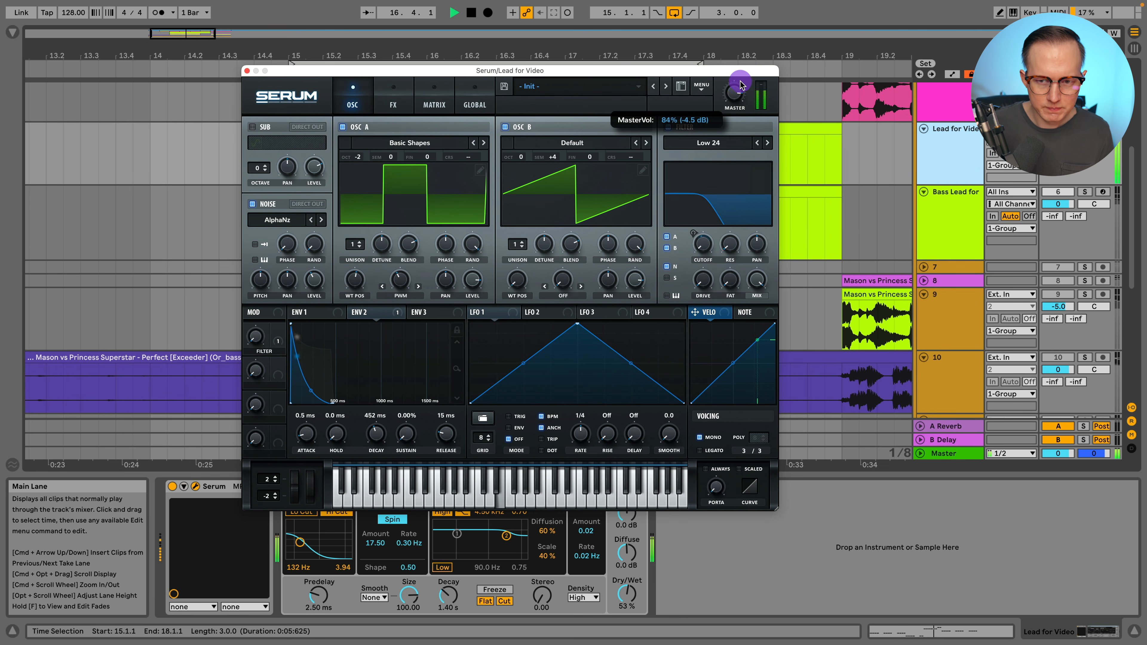
left_click(246, 71)
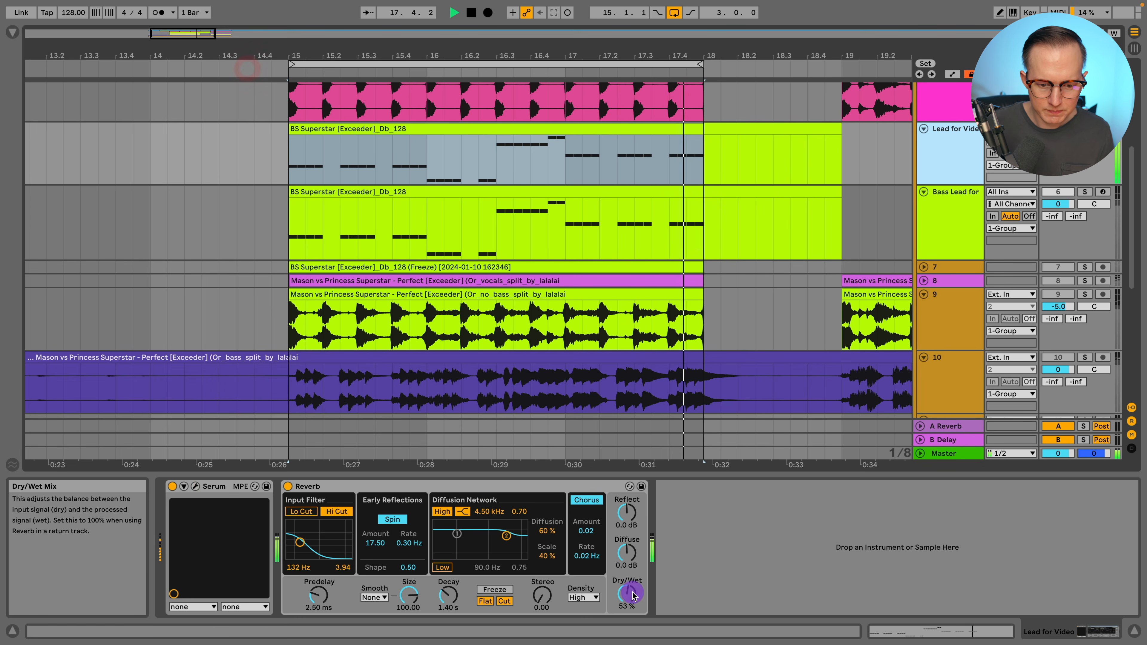
Set the reverb's dry/wet to about 24% and its stereo width to 120 while auditioning playback
left_click_drag(632, 596, 632, 621)
key("space")
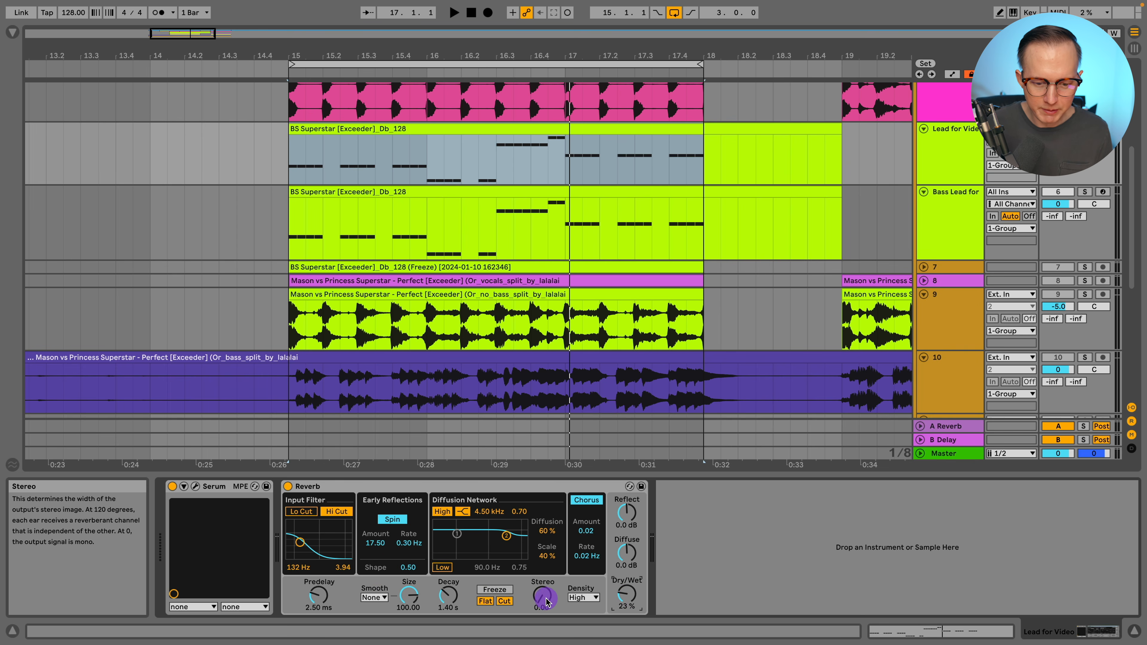
left_click_drag(546, 602, 545, 604)
key("space")
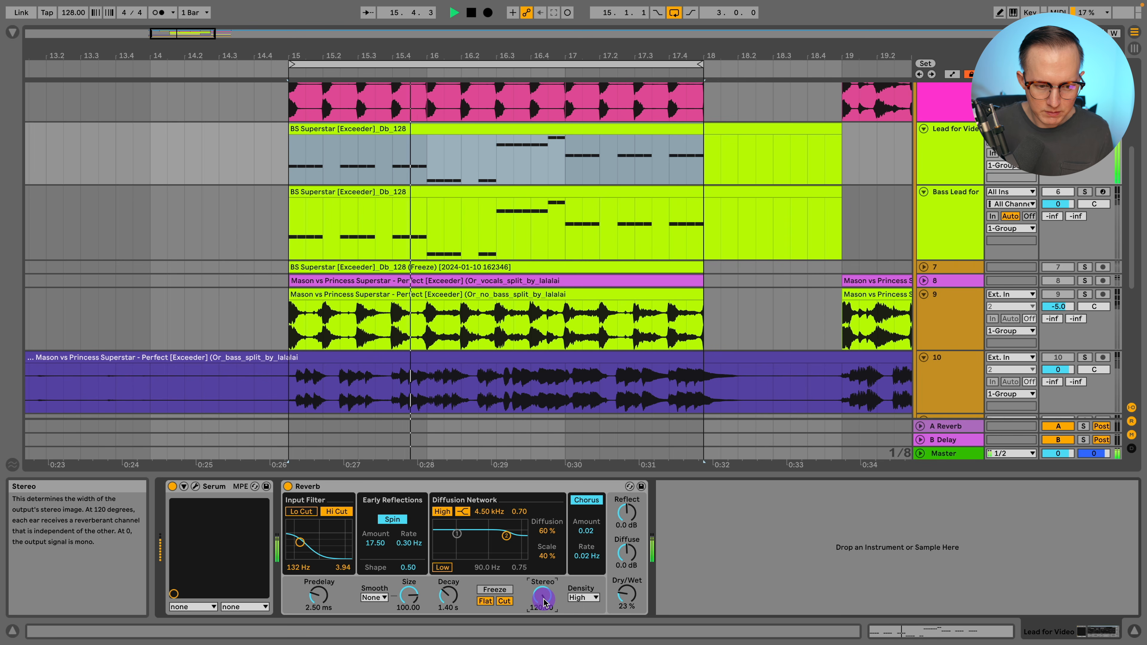
mouse_move(626, 596)
left_mouse_down()
mouse_move(627, 575)
mouse_move(614, 592)
left_mouse_up()
key("space")
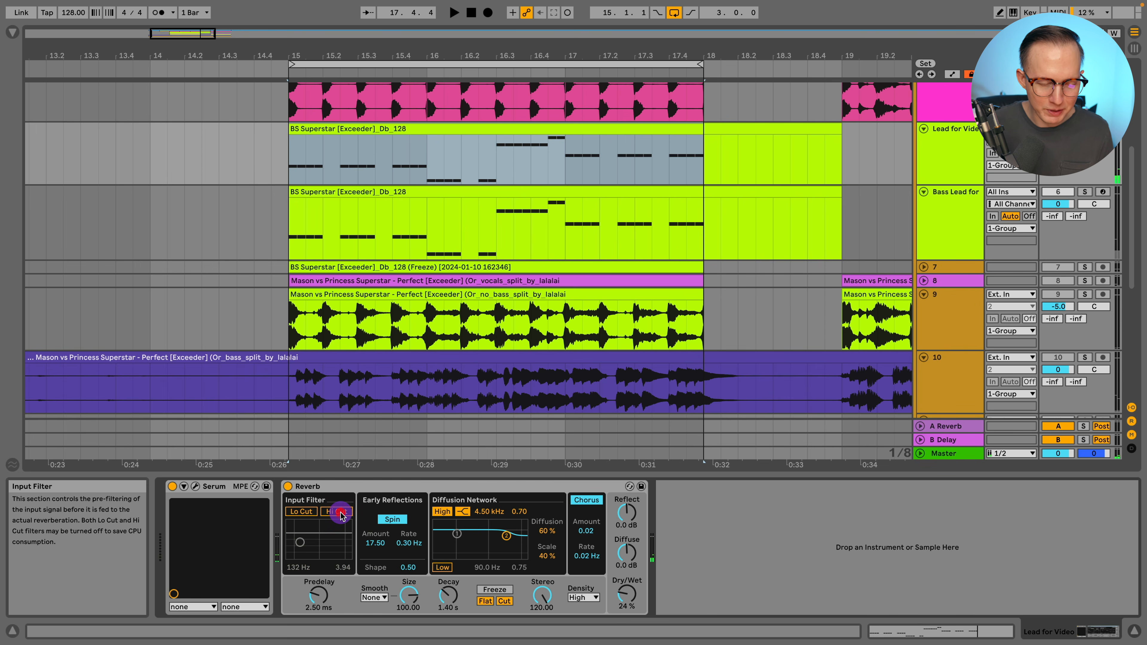
Enable the reverb's high-cut input filter and adjust the filter band while auditioning playback
left_click(341, 515)
key("space")
mouse_move(299, 542)
left_mouse_down()
mouse_move(345, 543)
mouse_move(305, 543)
left_mouse_up()
key("space")
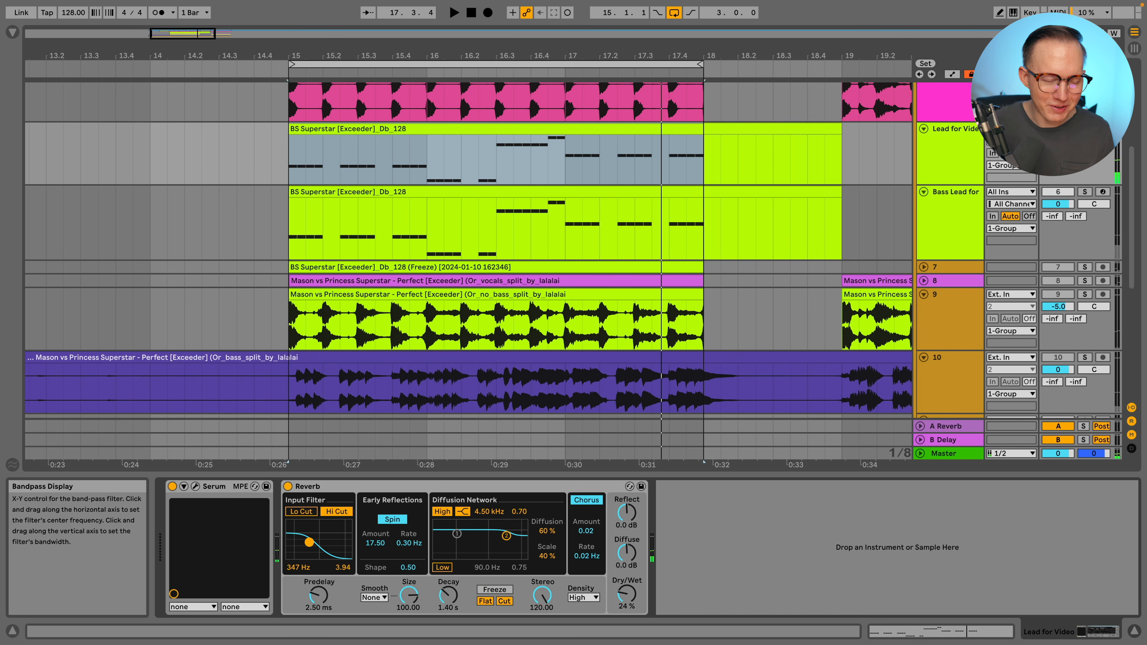
Set the reverb's input filter to about 222 Hz and its dry/wet to 23%
key("space")
left_click_drag(302, 542, 304, 542)
left_click_drag(627, 595, 626, 596)
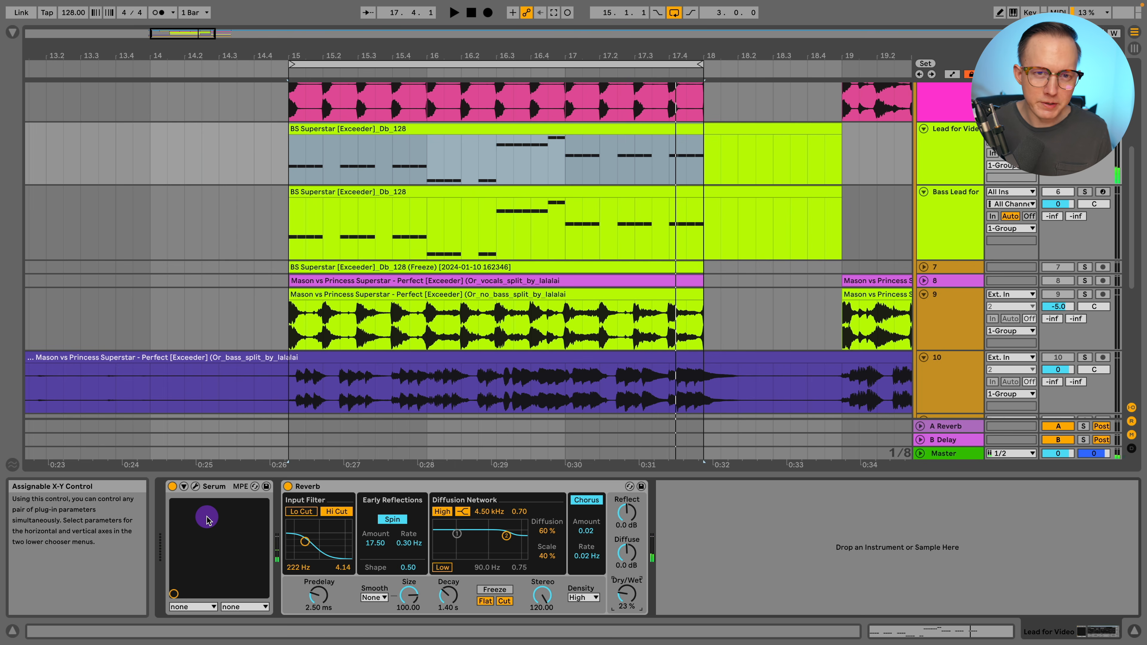
Compare the reverb settings on the Bass Lead track with those on the Lead for Video track
scroll(678, 356, "up", 3)
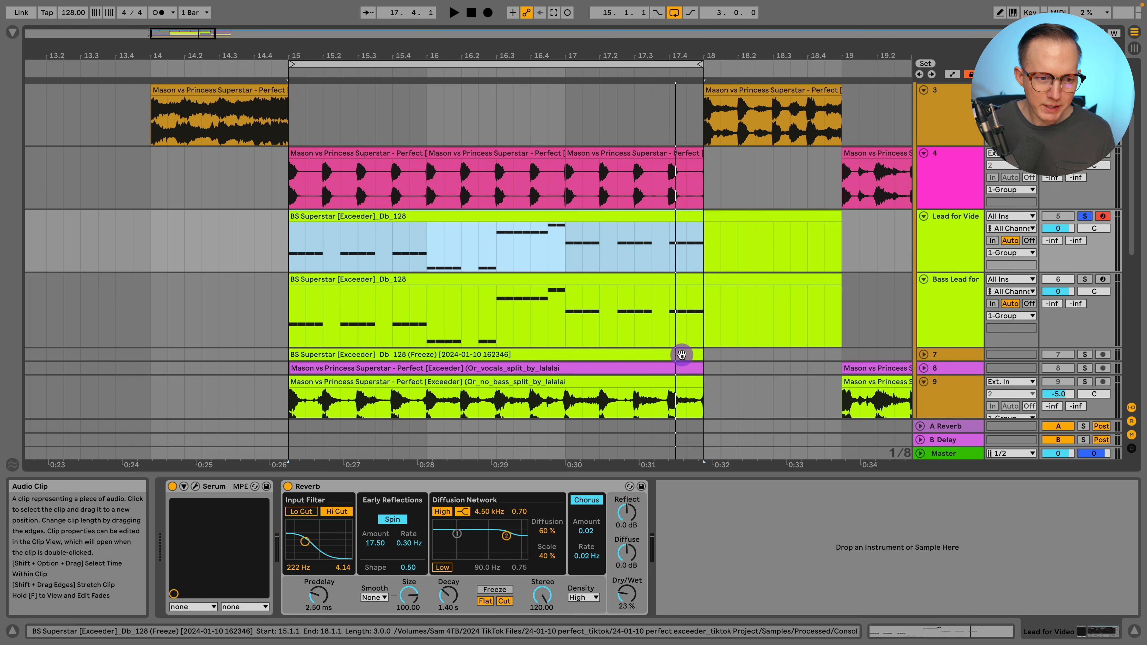
scroll(678, 355, "down", 1)
scroll(677, 358, "down", 3)
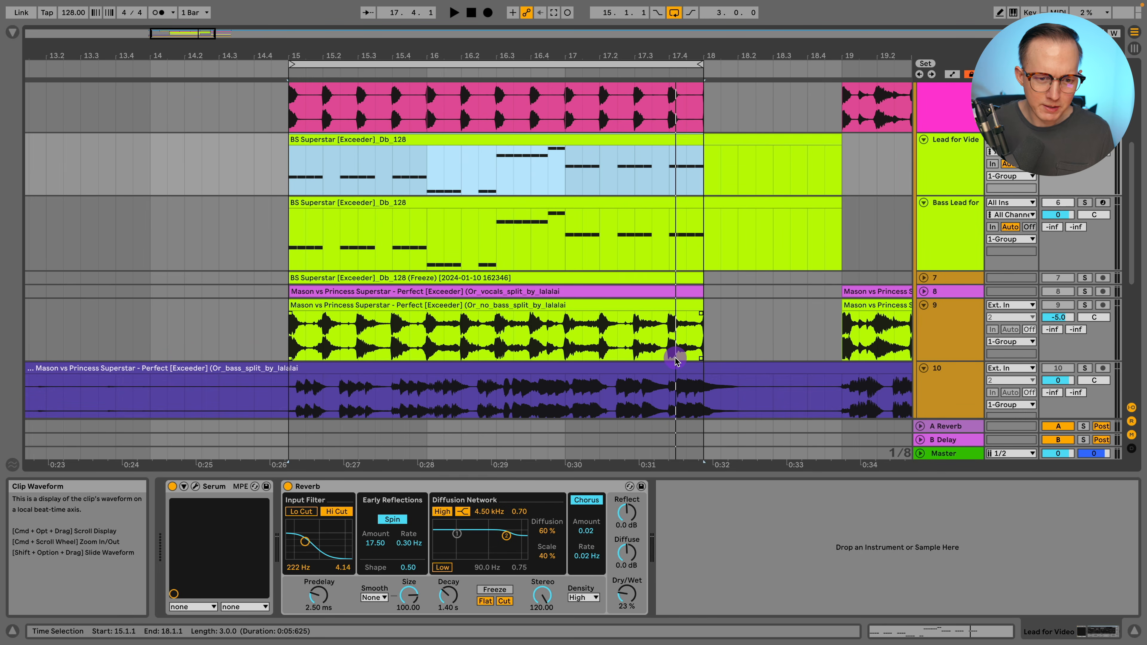
scroll(676, 359, "up", 3)
scroll(675, 359, "up", 1)
scroll(670, 355, "up", 2)
scroll(666, 357, "up", 3)
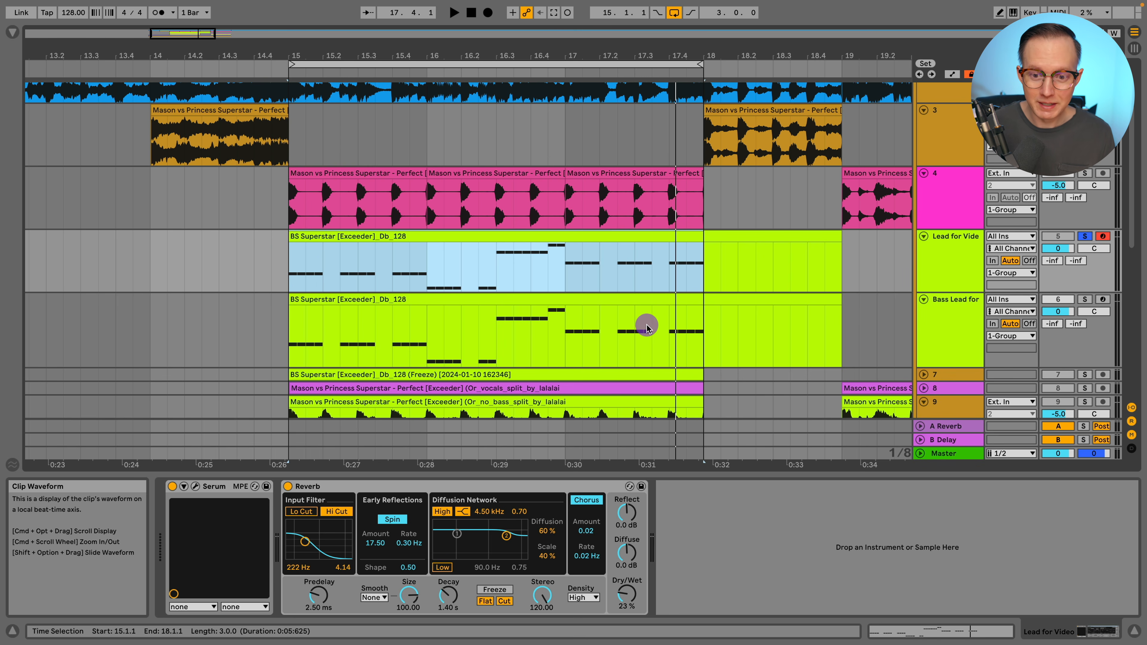
left_click(952, 319)
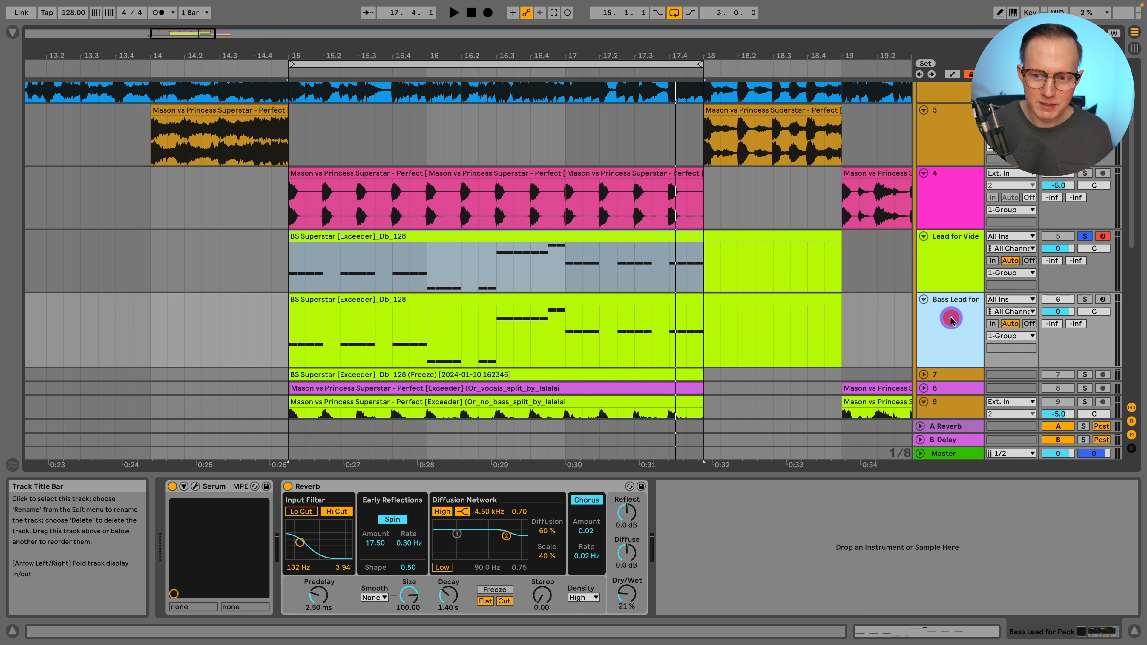
left_click(938, 267)
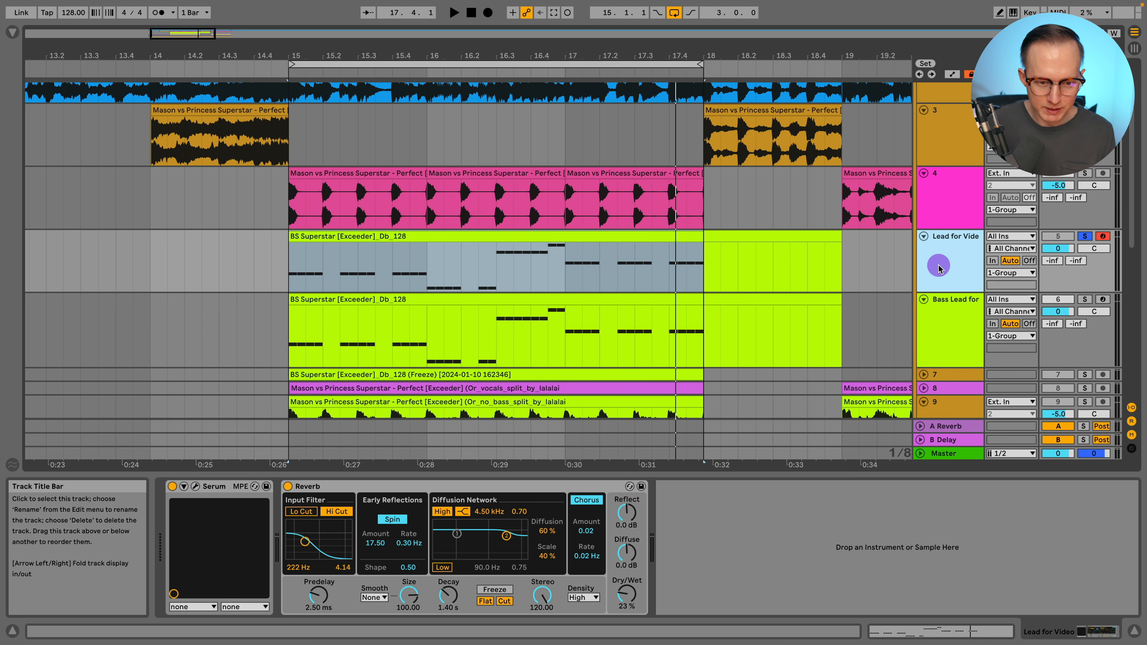